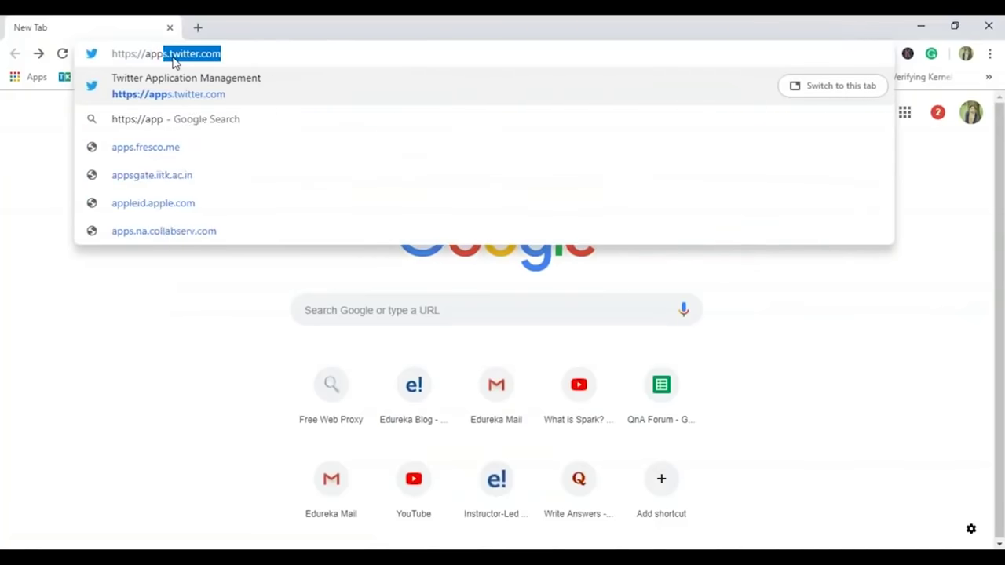
Open apps.twitter.com, go to the Apps page of developer.twitter.com and start creating a new app
key("Return")
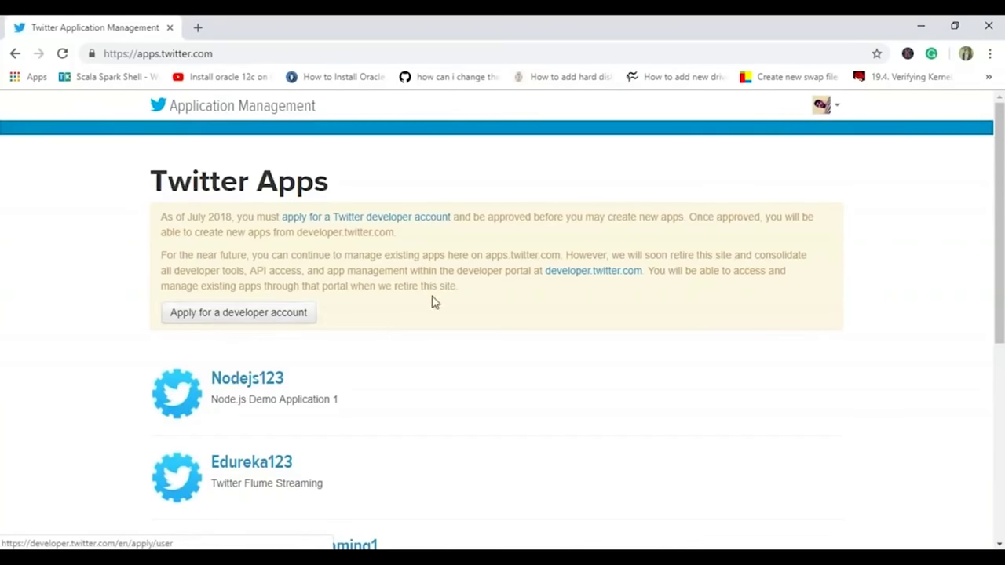
left_click(595, 273)
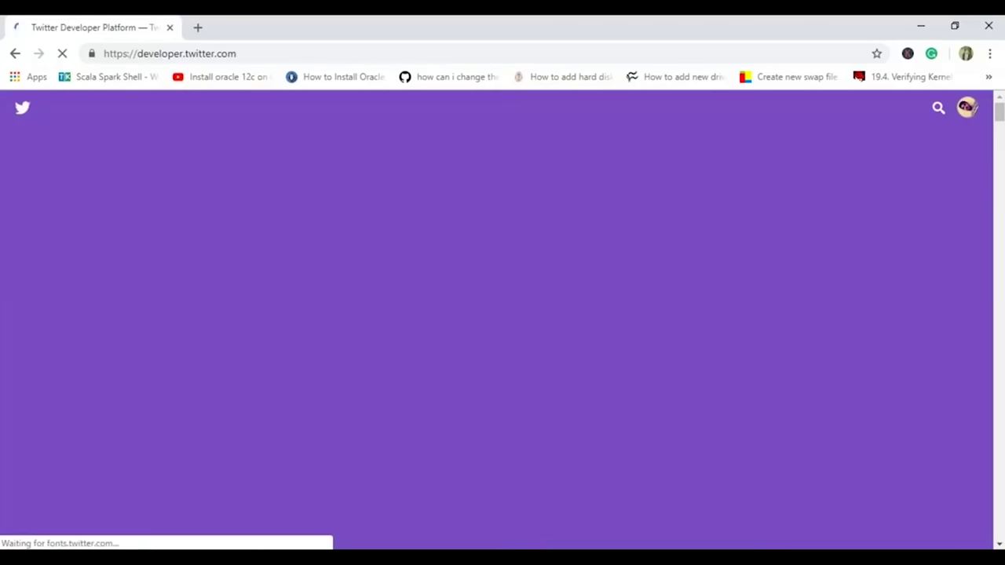
mouse_move(885, 112)
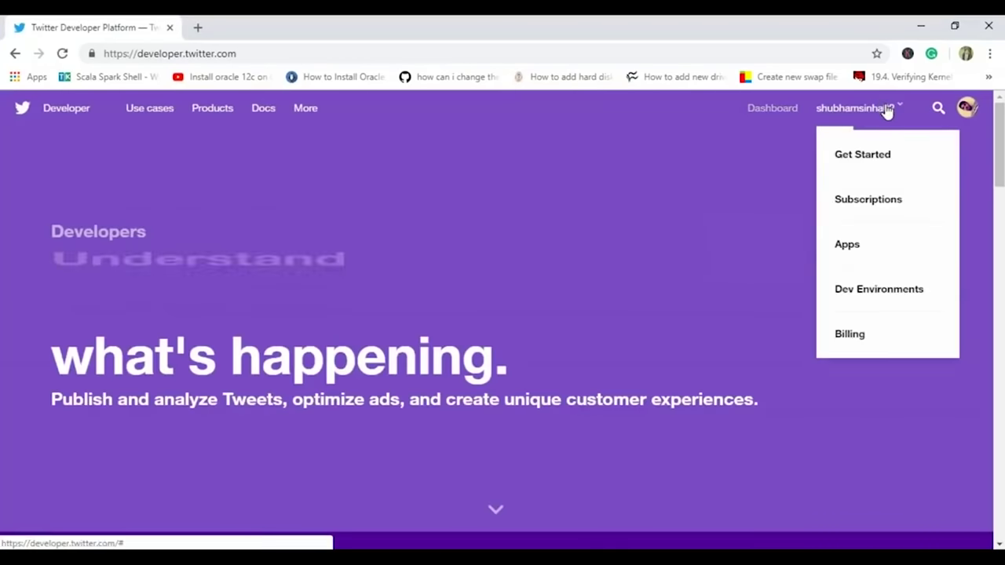
left_click(843, 250)
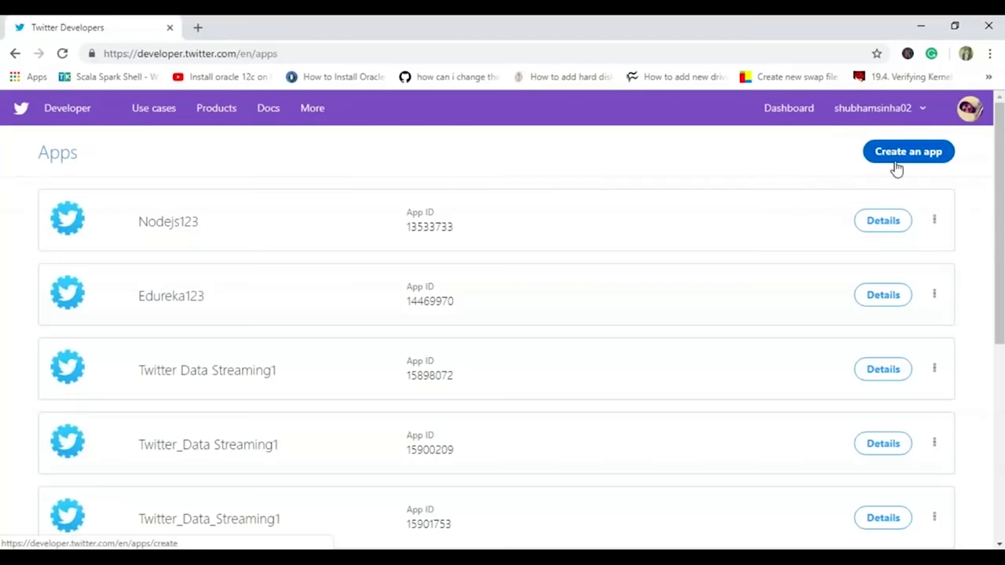
left_click(896, 169)
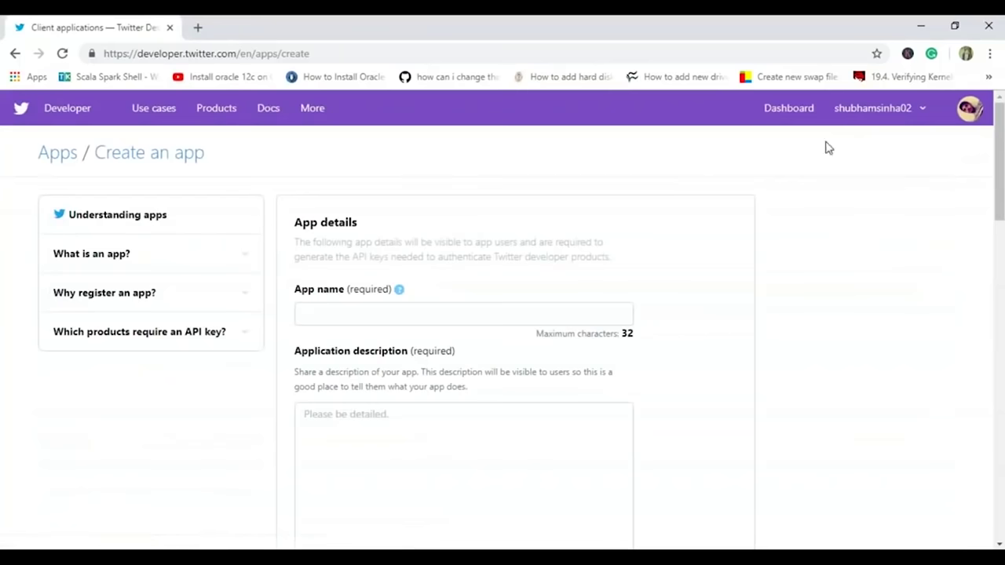
left_click(470, 314)
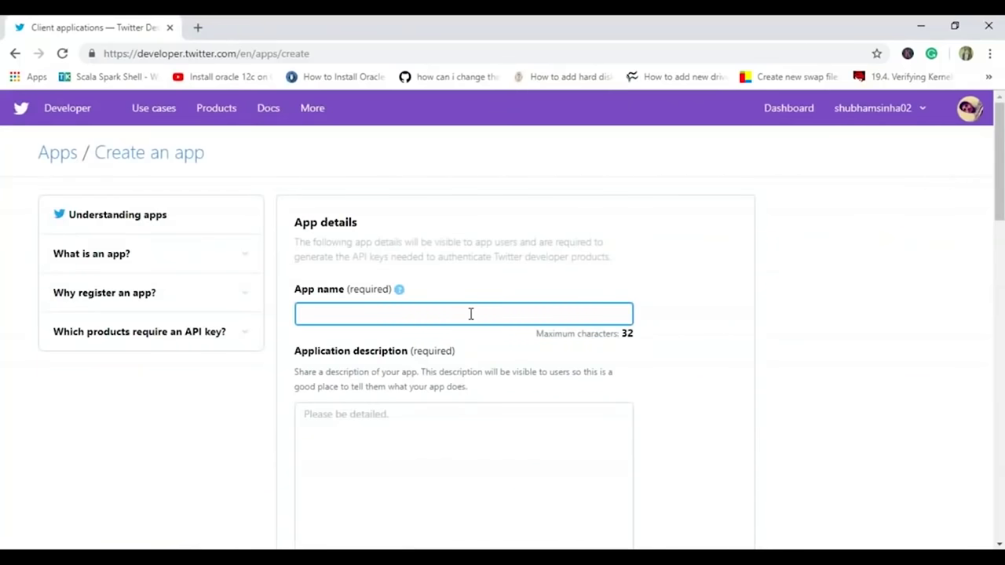
type("TwitterDataStreaming_Edureka")
left_click(399, 433)
type("I am going to stream the Twitter Data using Apache Flume for ac")
key("Tab")
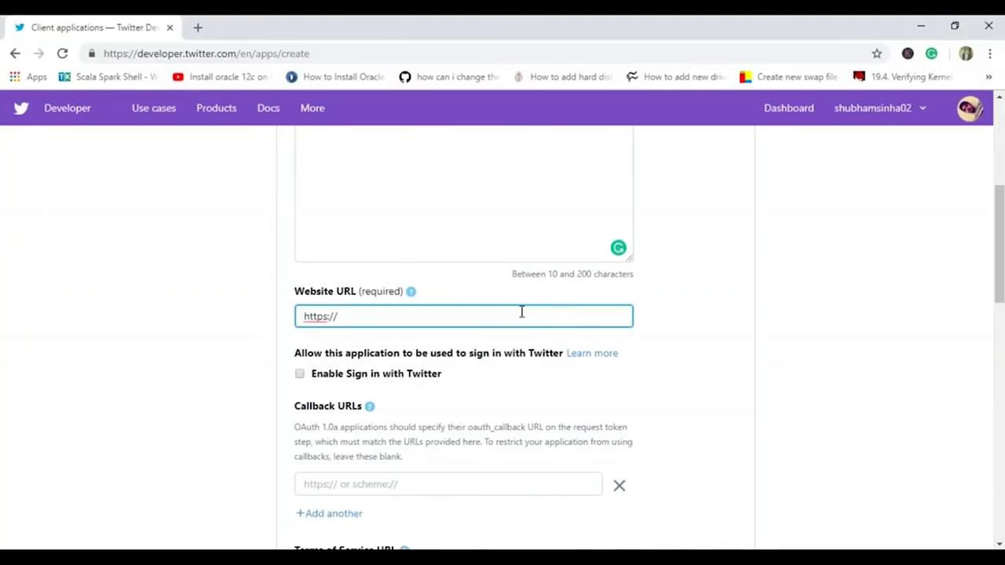
type("https://www")
type(".yahoo.com")
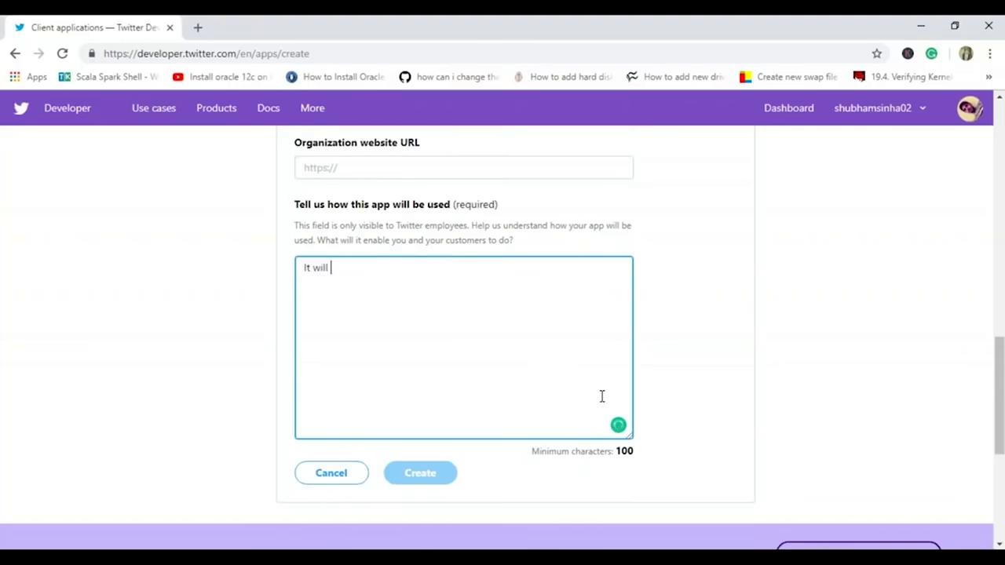
Begin the app usage text with "It will be used to understand how the real-time data streaming of Twitter data can be done using"
type("be used to un")
type("derstand how the real-time daar")
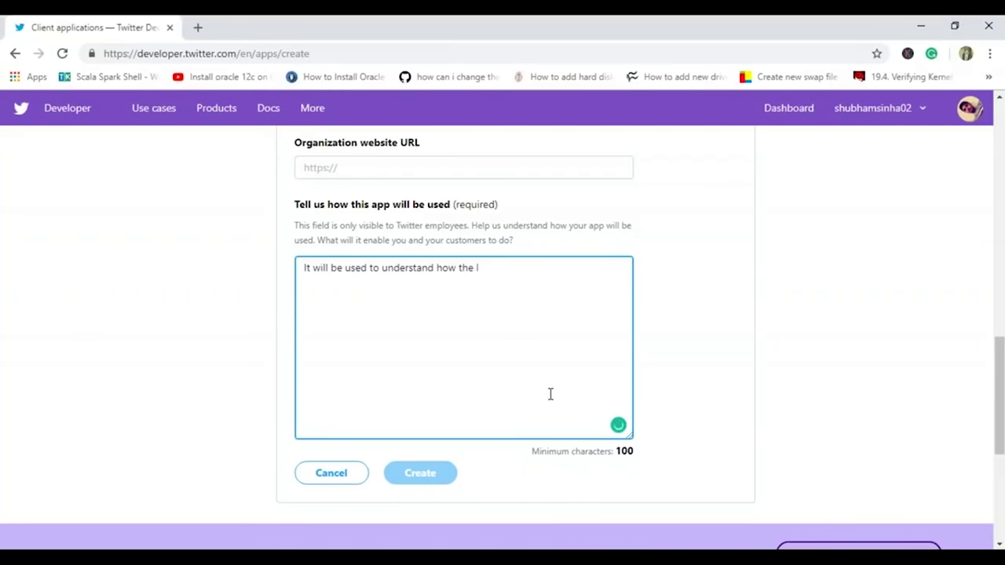
key("BackSpace")
key("BackSpace")
type("ta streaming of Twitter data can be done using a")
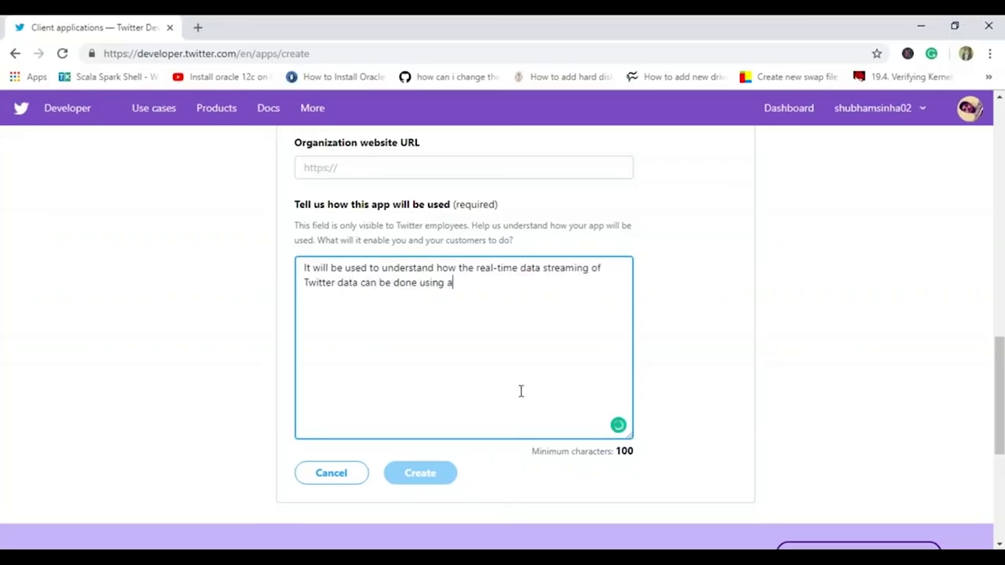
key("BackSpace")
Complete the usage text with "data Ingestion tool called Apache Flume and sink this data in HDFS." and create the app, accepting the developer terms
type("data Ingestion tool called Apache Flue")
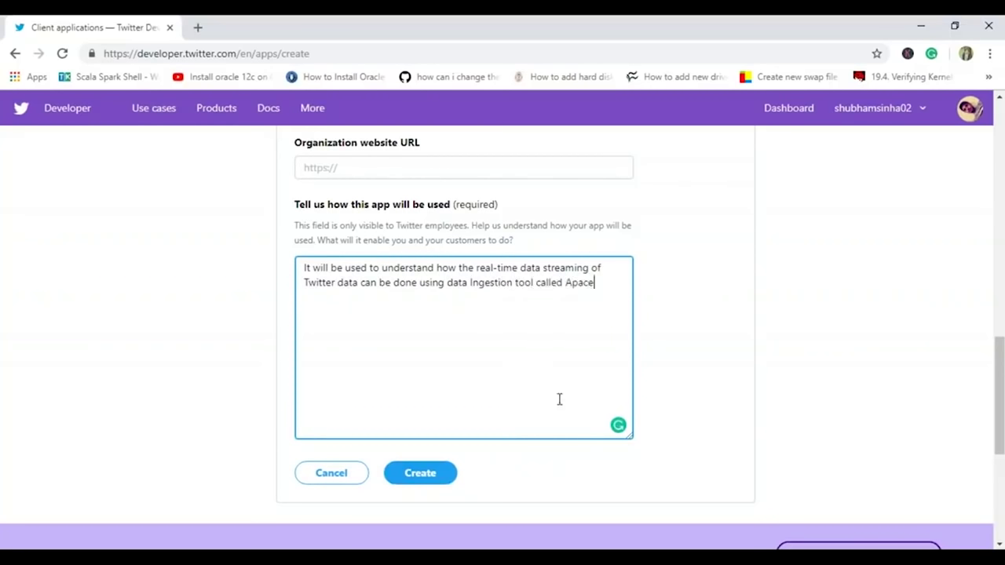
key("BackSpace")
type("me and sink this data in HDFS.")
left_click(416, 476)
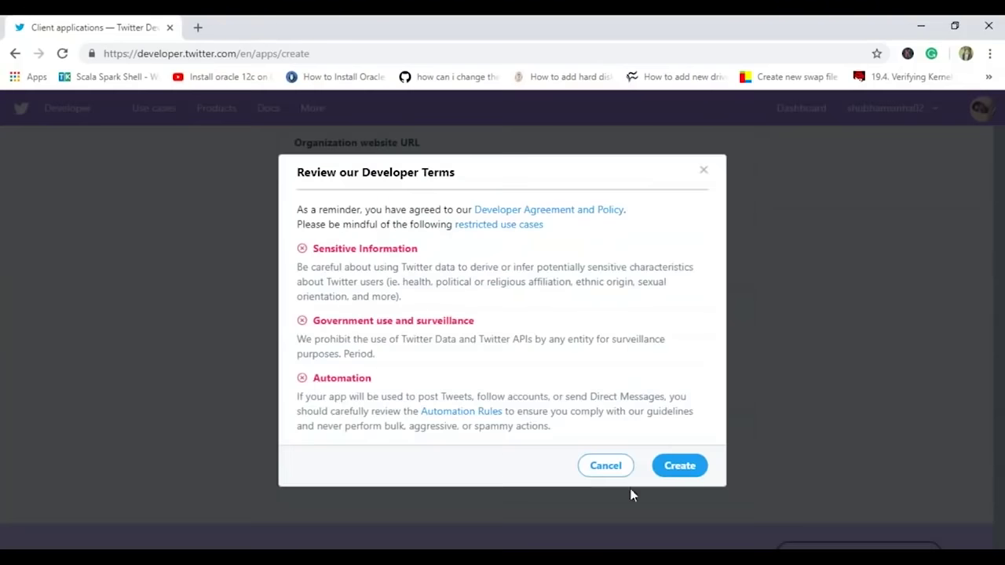
left_click(680, 466)
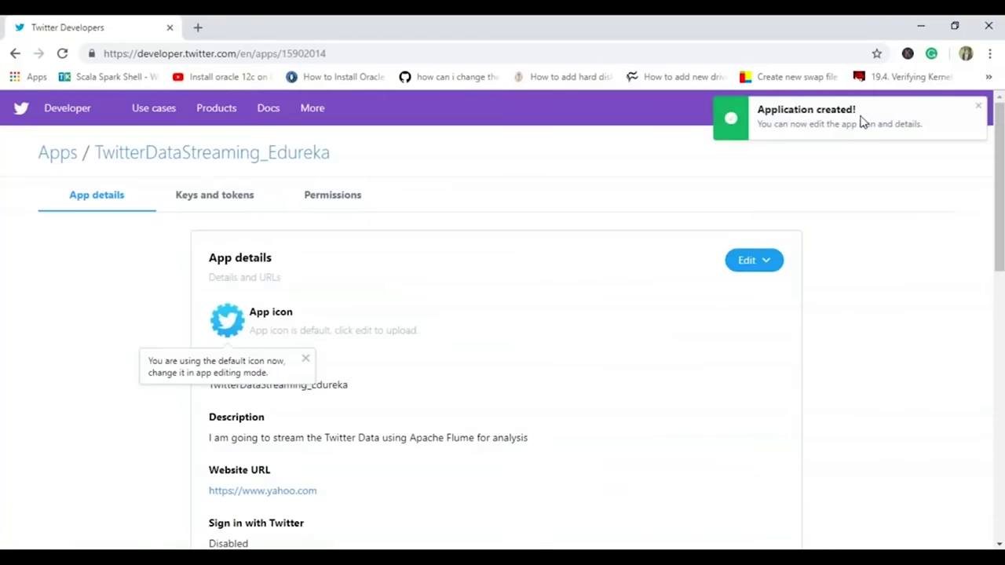
Open the new app's keys and tokens and regenerate its consumer API key and secret
left_click(218, 197)
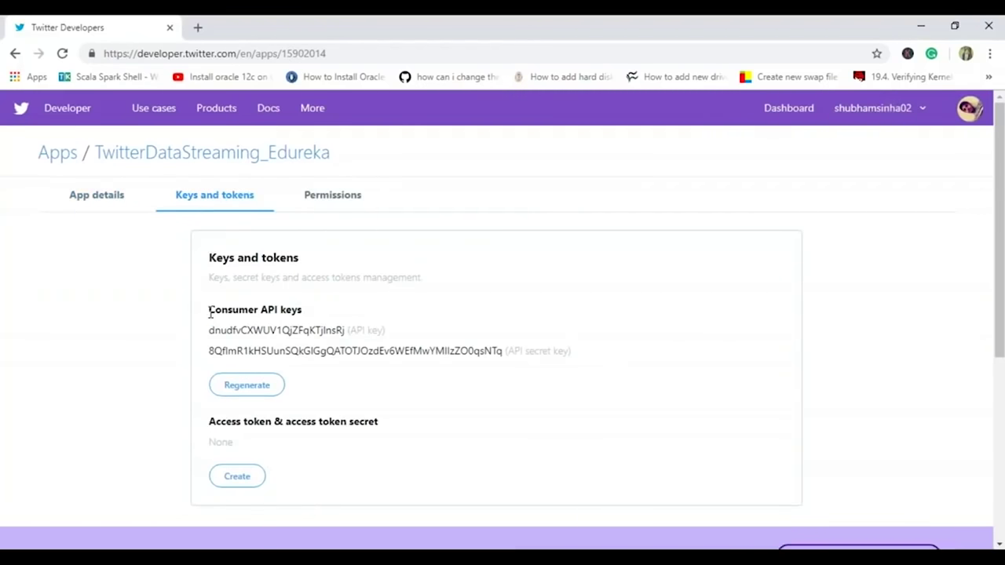
left_click_drag(209, 309, 320, 331)
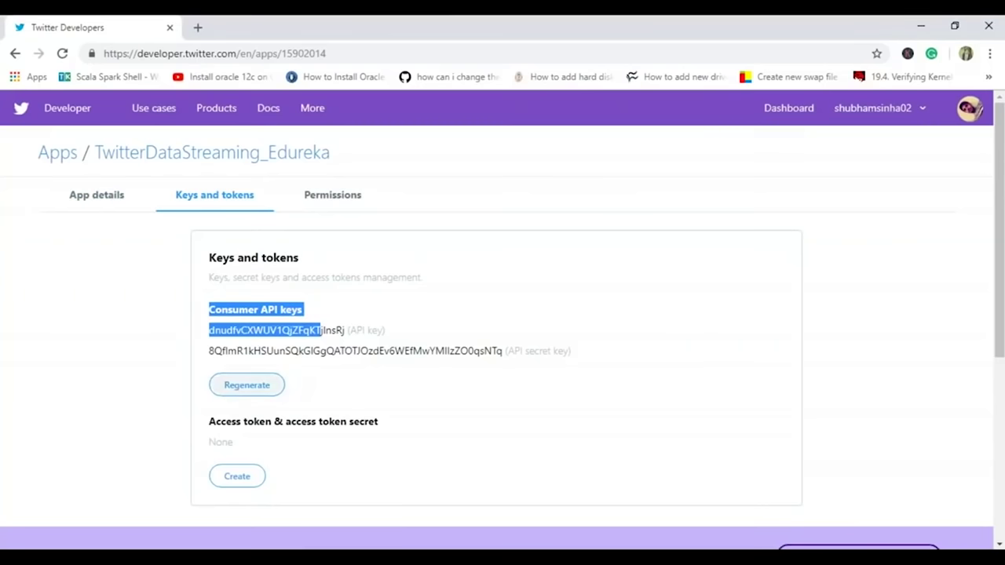
left_click(211, 426)
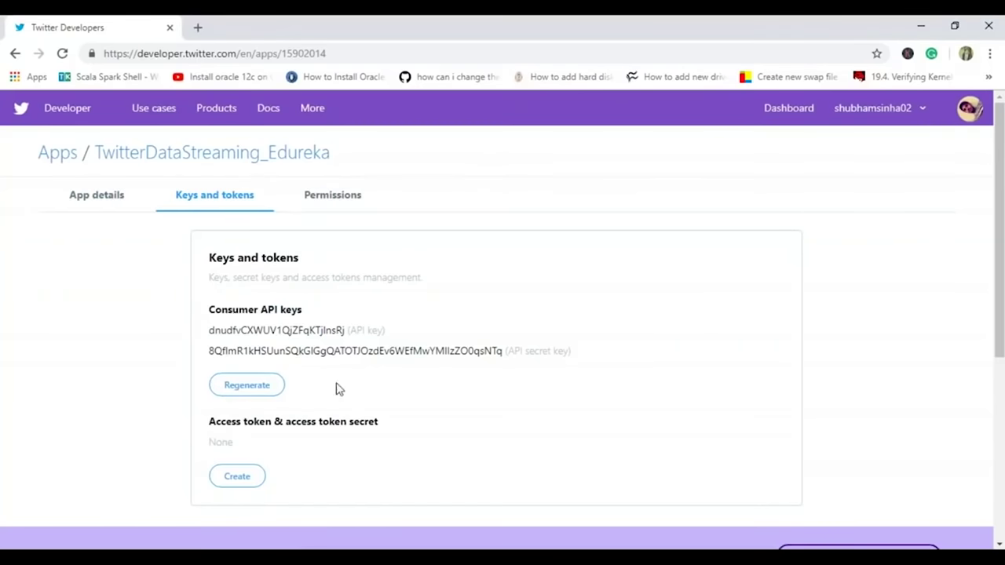
left_click(235, 393)
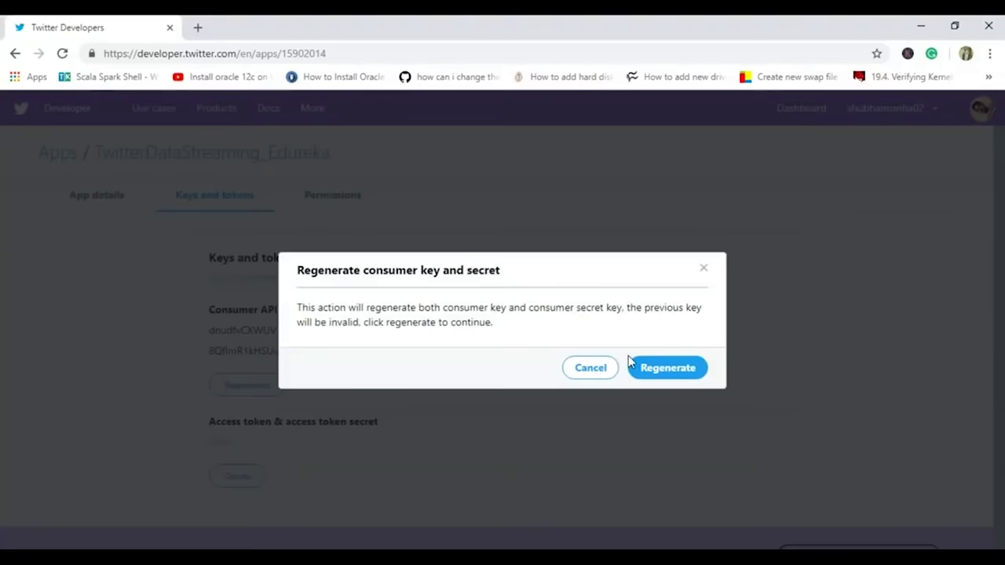
left_click(694, 369)
Create the access token and access token secret for the TwitterDataStreaming_Edureka app
left_click(238, 479)
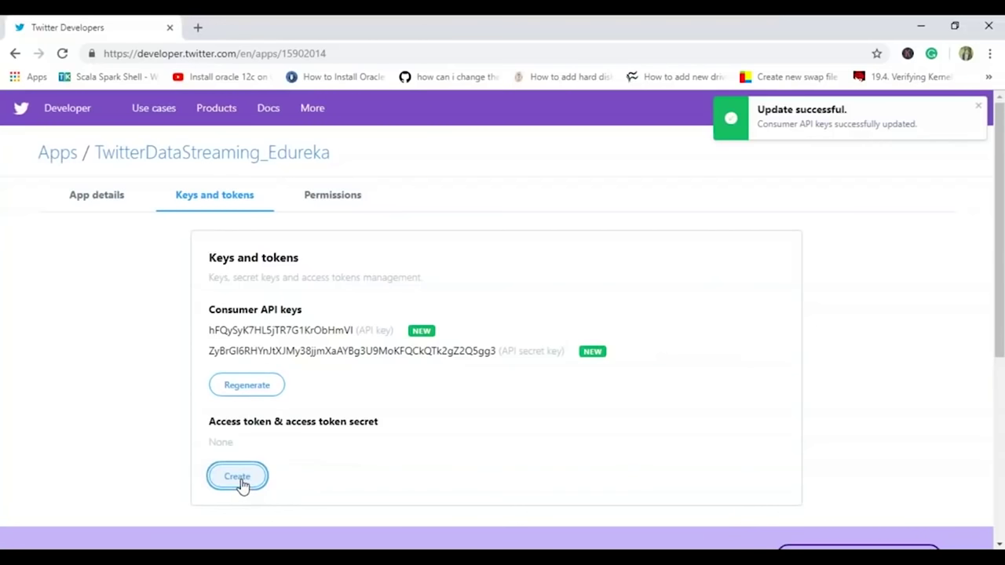
double_click(359, 330)
left_click_drag(547, 351, 571, 349)
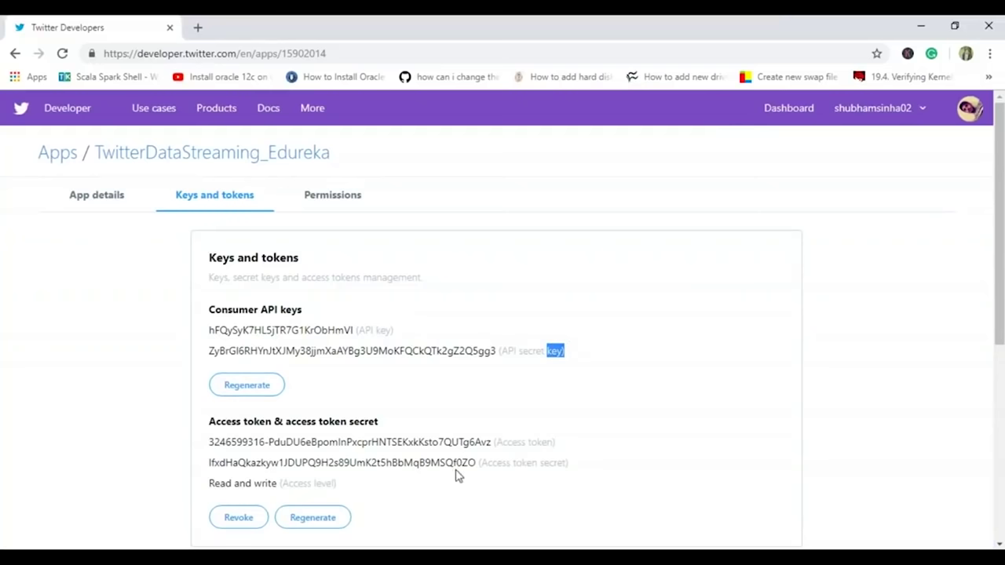
Copy the consumer API key and the API secret key into a sticky note on separate lines
left_click(667, 476)
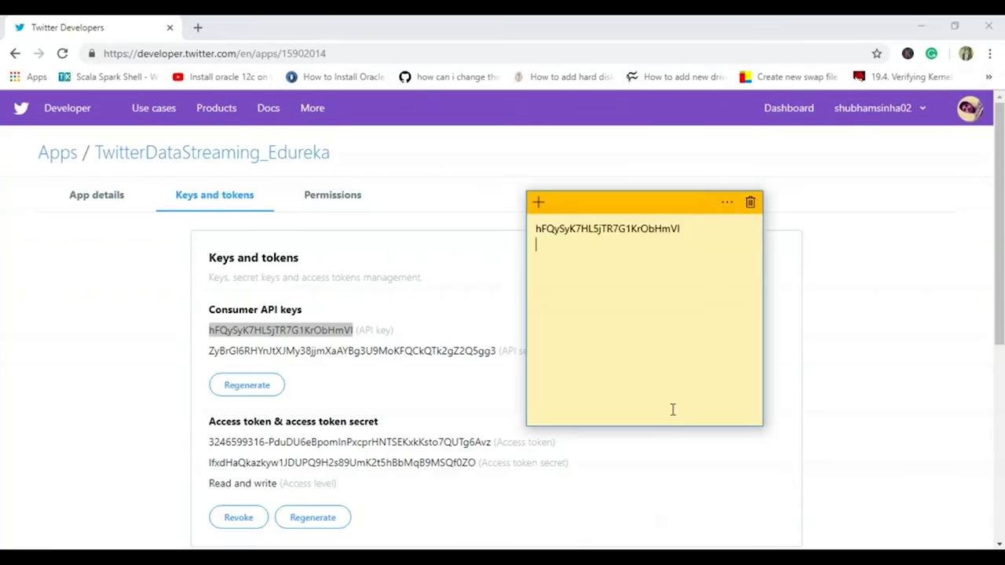
double_click(324, 351)
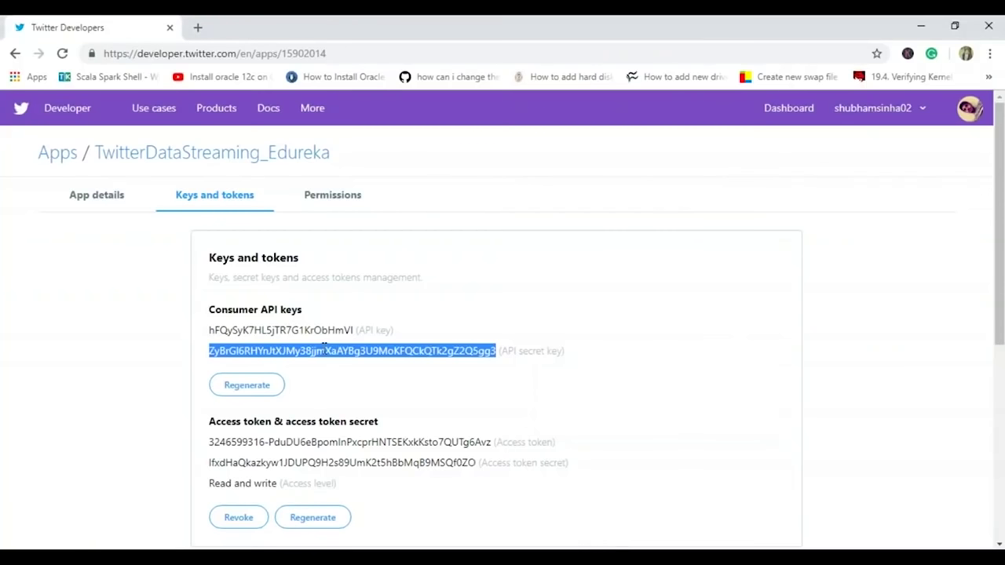
key("ctrl+c")
key("alt+Tab")
key("ctrl+v")
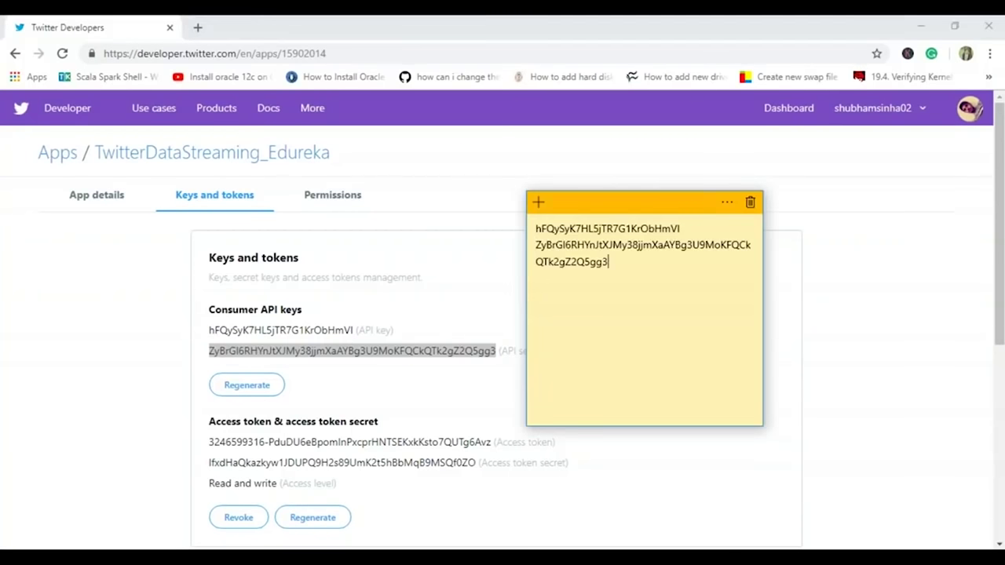
Copy the access token and access token secret into the sticky note below the consumer keys, leaving a blank line between the pairs
double_click(282, 441)
left_click(283, 442)
left_click_drag(212, 442, 211, 463)
key("ctrl+c")
key("alt+Tab")
key("Return")
key("Return")
key("ctrl+v")
key("ctrl+c")
key("alt+Tab")
key("Return")
key("ctrl+v")
key("alt+Tab")
In the VirtualBox machine's terminal, change to $FLUME_HOME, list its files and open flume.conf with sudo gedit
mouse_move(632, 559)
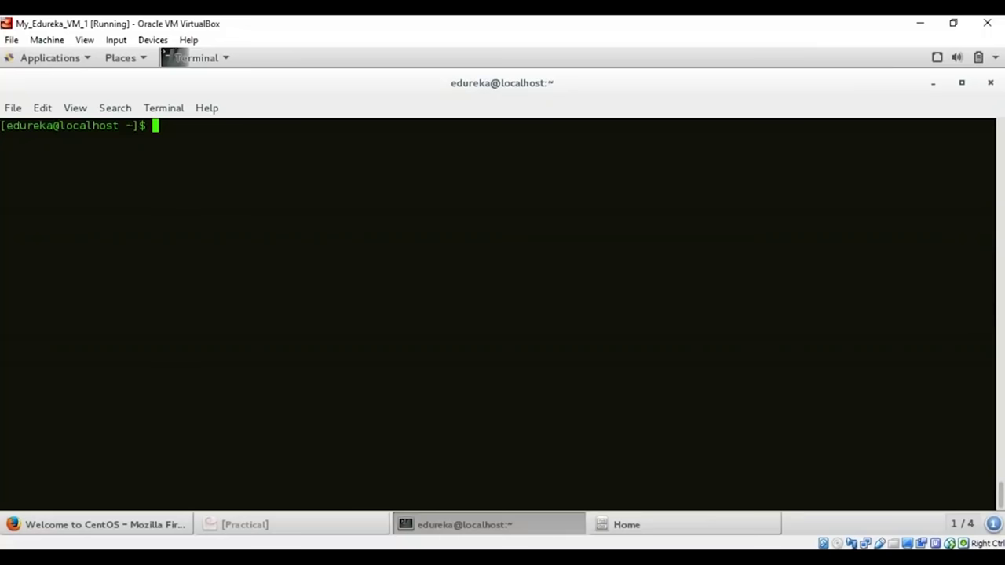
type("cd $FLUME_HOM")
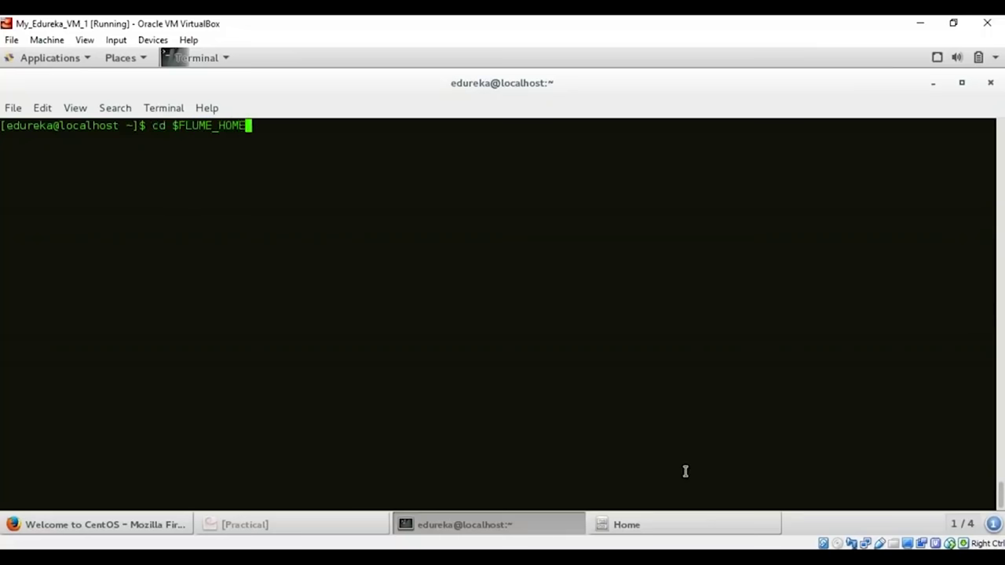
type("E")
key("Return")
type("ls")
key("Return")
type("sudo gedit flume.conf")
key("Return")
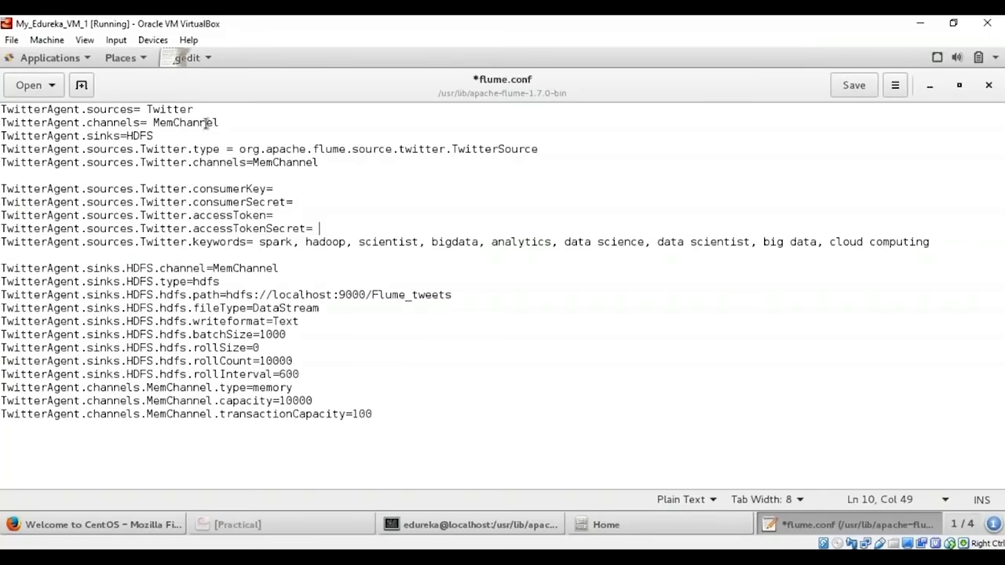
Examine the agent's source, channel and Twitter source type definitions at the beginning of flume.conf
left_click(149, 109)
mouse_move(219, 123)
left_mouse_down()
mouse_move(153, 123)
mouse_move(216, 113)
mouse_move(220, 122)
mouse_move(208, 123)
left_mouse_up()
left_click(504, 149)
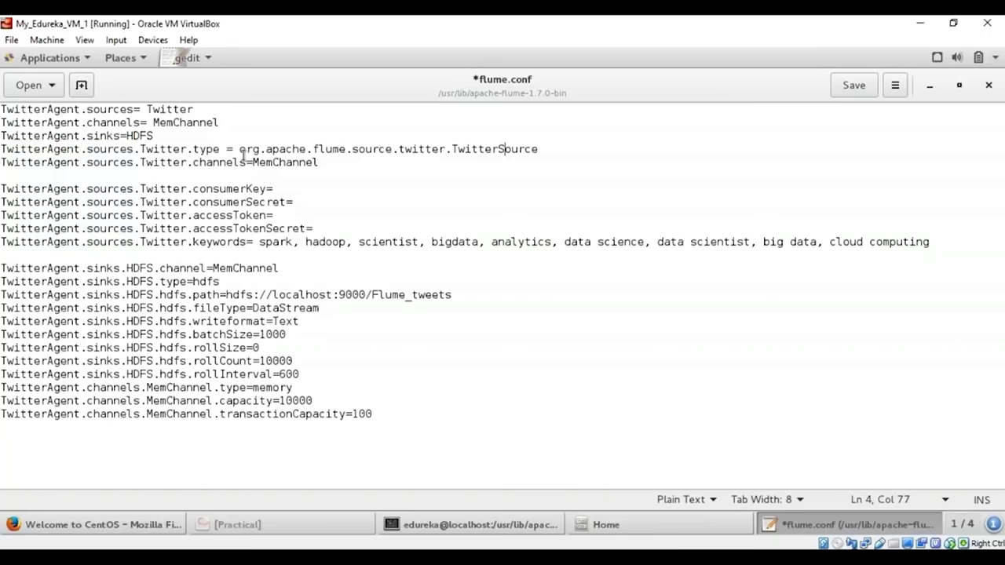
left_click_drag(240, 149, 500, 150)
left_click(427, 208)
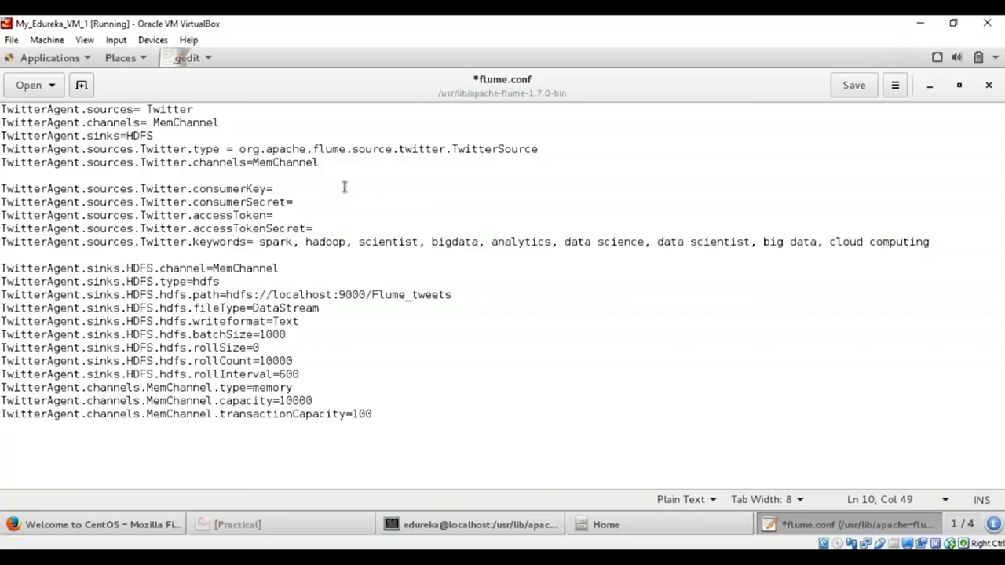
Copy the consumer API key from the sticky note into the consumerKey property of flume.conf
key("alt+Tab")
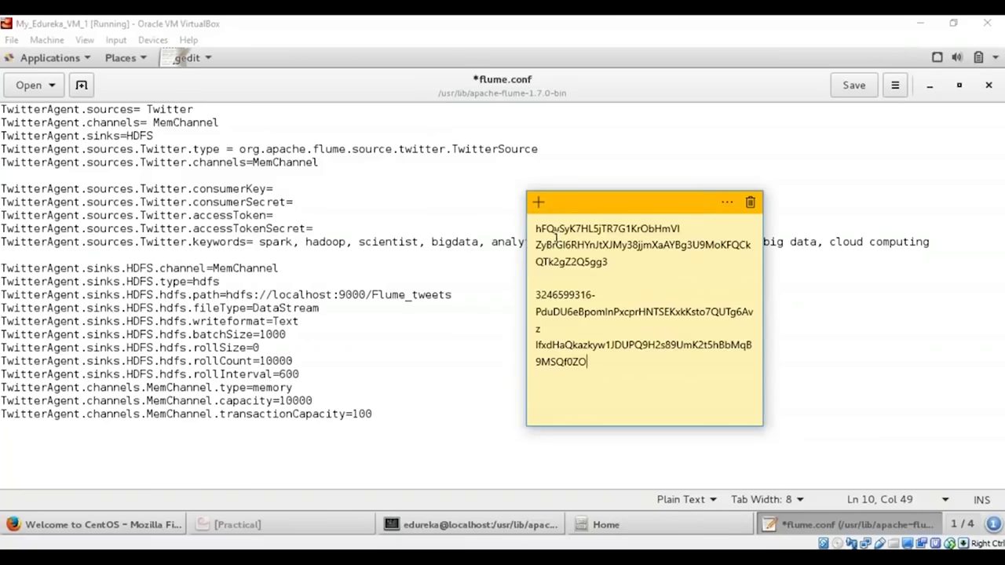
double_click(556, 230)
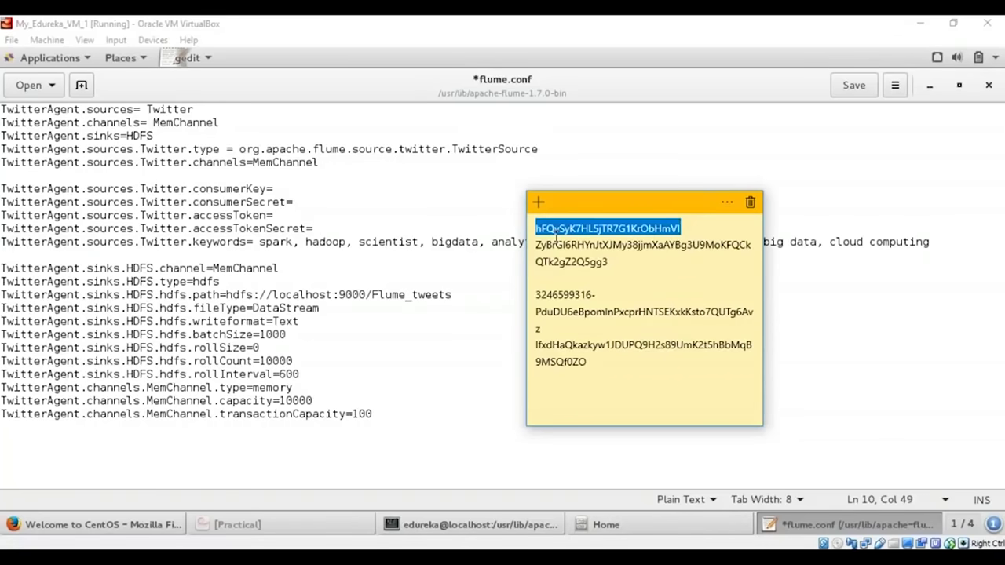
key("alt+Tab")
left_click(330, 188)
key("ctrl+v")
Copy the API secret key from the sticky note into the consumerSecret property of flume.conf
key("alt+Tab")
double_click(616, 264)
left_click(539, 243)
left_click_drag(540, 243, 604, 262)
right_click(604, 262)
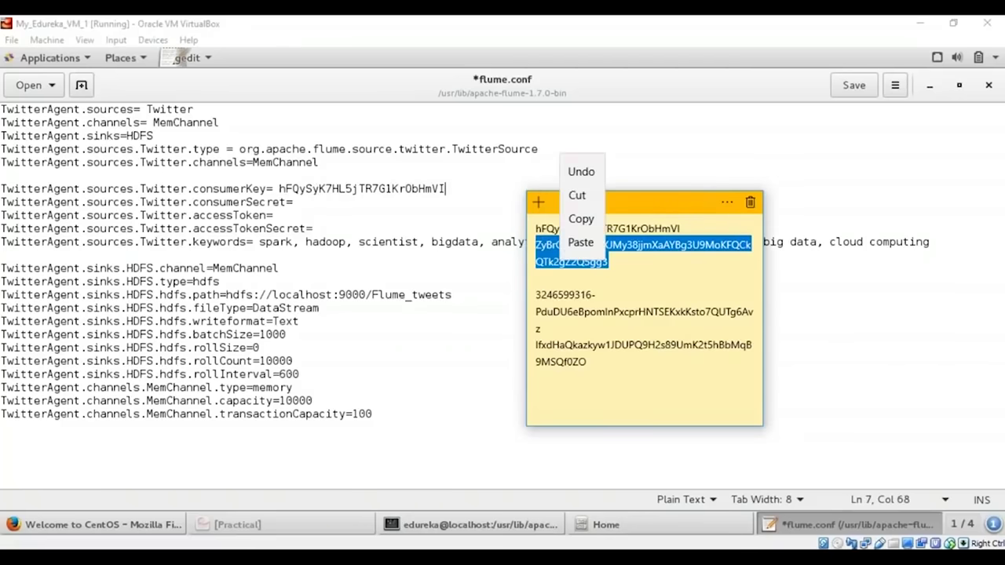
left_click(581, 218)
key("alt+Tab")
left_click(814, 202)
key("ctrl+v")
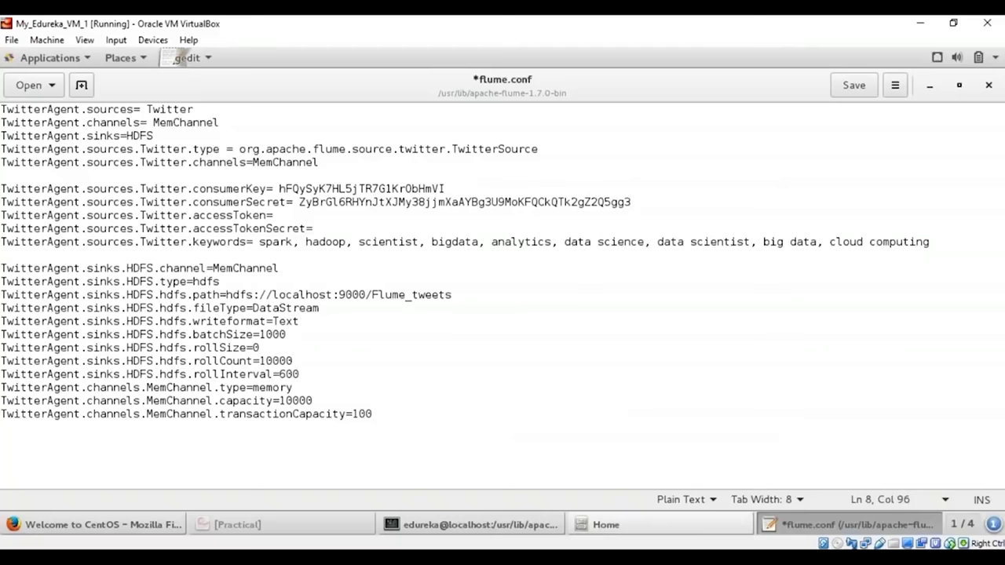
Copy the access token from the sticky note into the accessToken property of flume.conf
key("alt+Tab")
left_click_drag(536, 295, 541, 329)
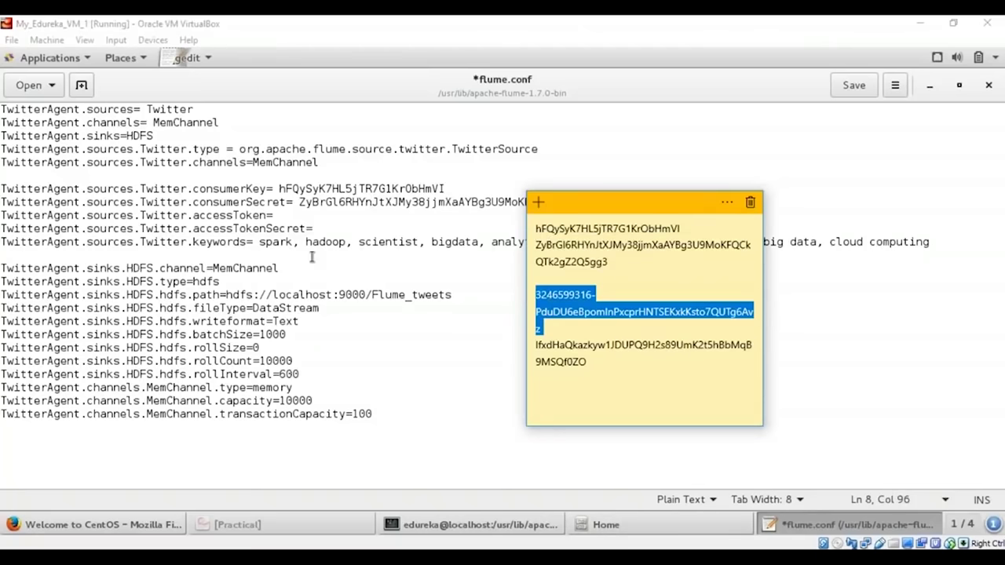
key("ctrl+c")
key("alt+Tab")
left_click(287, 215)
key("ctrl+v")
Copy the access token secret from the sticky note into the accessTokenSecret property of flume.conf
left_click(392, 228)
key("alt+Tab")
left_click_drag(537, 344, 585, 361)
key("ctrl+c")
key("alt+Tab")
key("ctrl+v")
Examine the keywords listed for the Twitter source in flume.conf
left_click(474, 185)
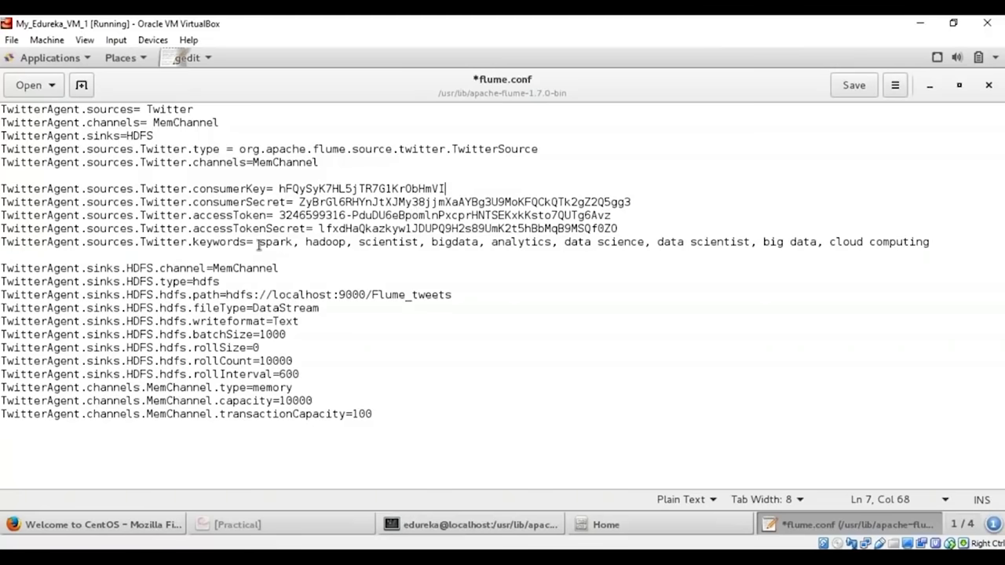
left_click_drag(264, 244, 518, 244)
left_click_drag(724, 229, 954, 252)
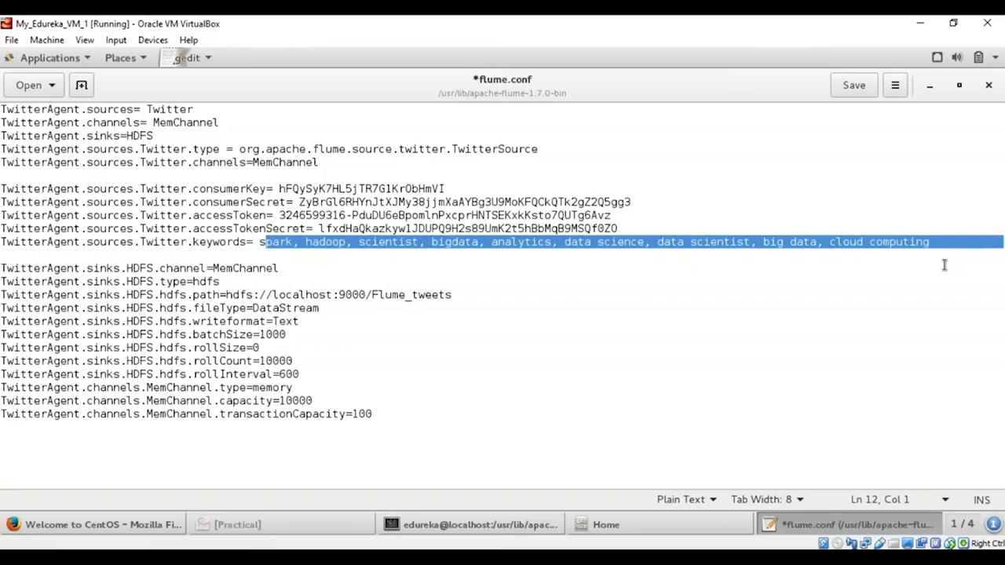
left_click(944, 265)
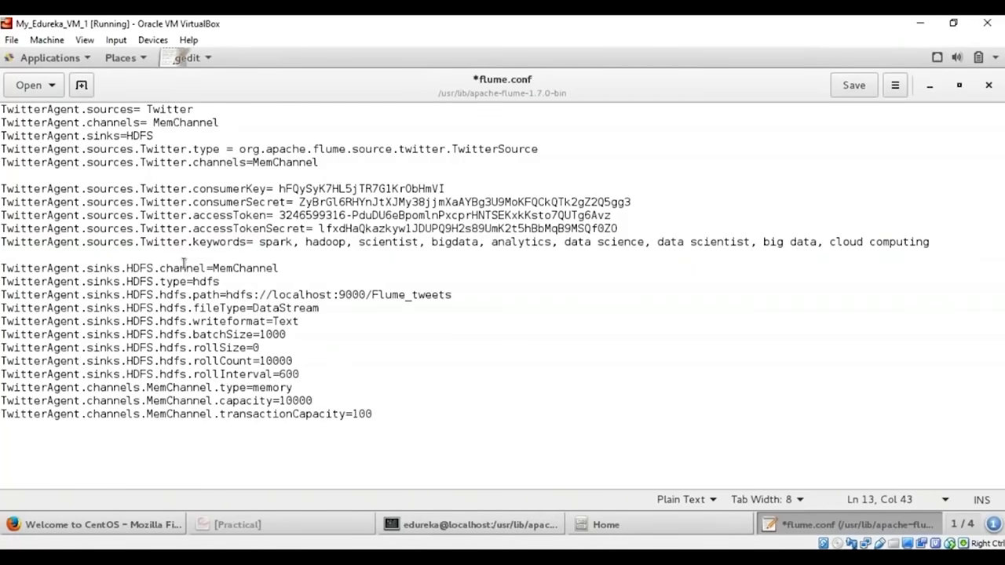
Examine the HDFS sink and MemChannel properties in flume.conf, from the sink channel down to the transaction capacity
left_click_drag(166, 269, 285, 271)
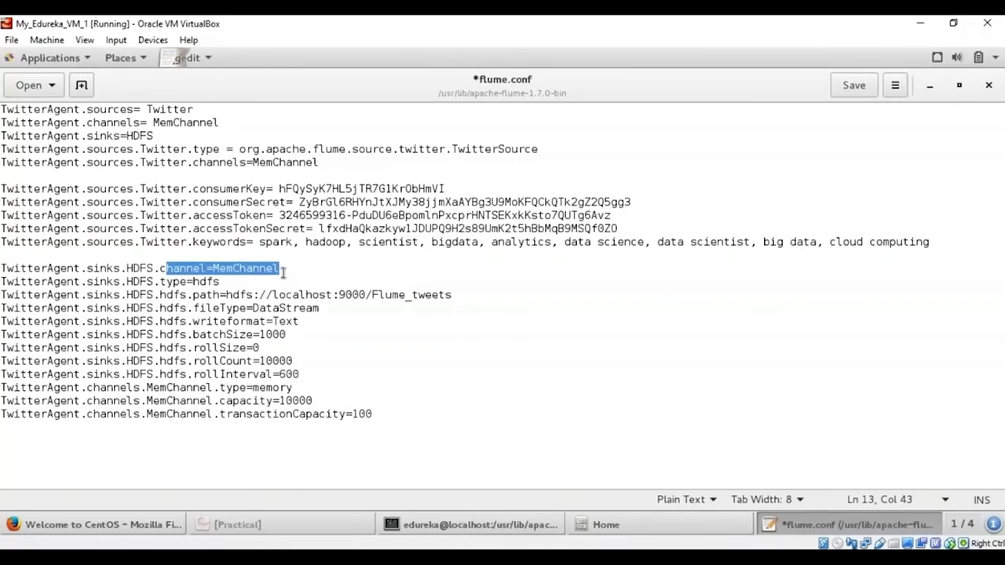
left_click_drag(220, 281, 197, 284)
left_click_drag(452, 295, 377, 294)
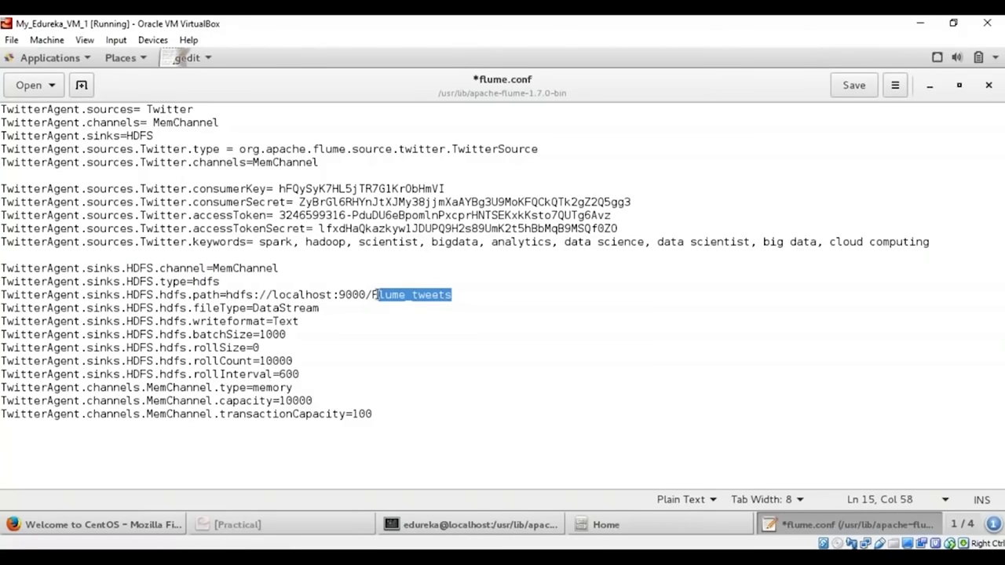
left_click_drag(319, 308, 252, 308)
left_click(252, 321)
left_click_drag(307, 331, 318, 328)
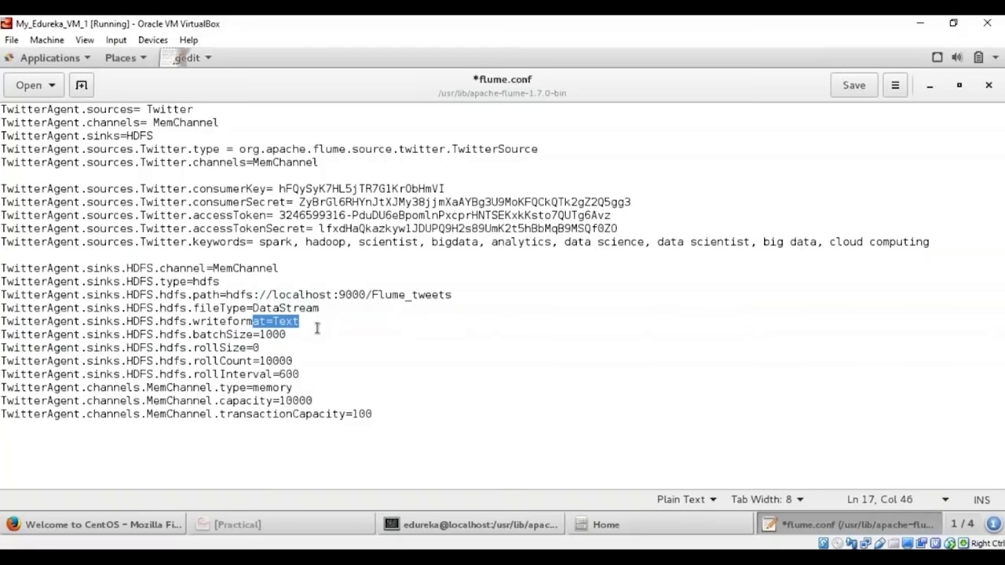
left_click(280, 334)
left_click(260, 348)
left_click_drag(236, 348, 287, 362)
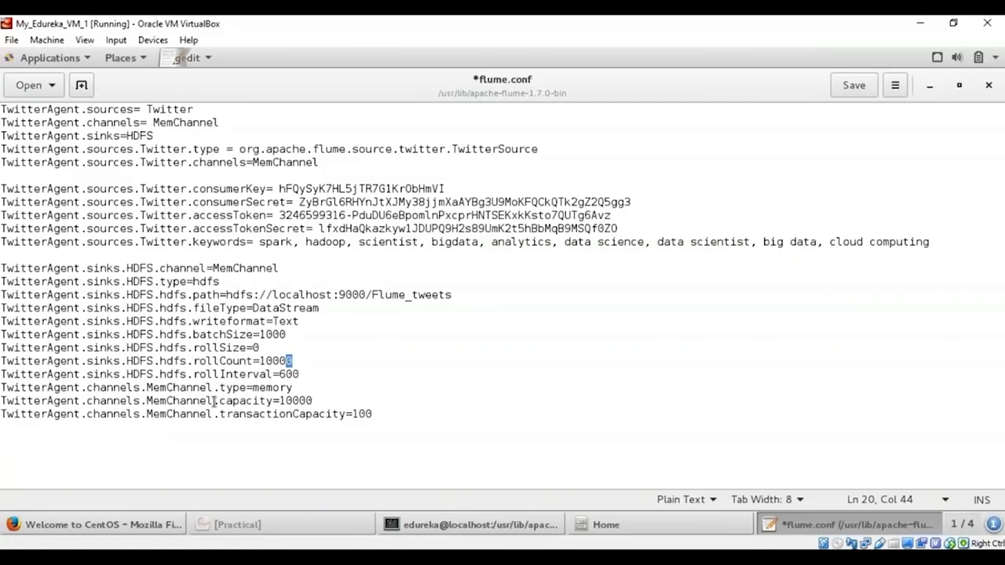
left_click_drag(195, 401, 338, 424)
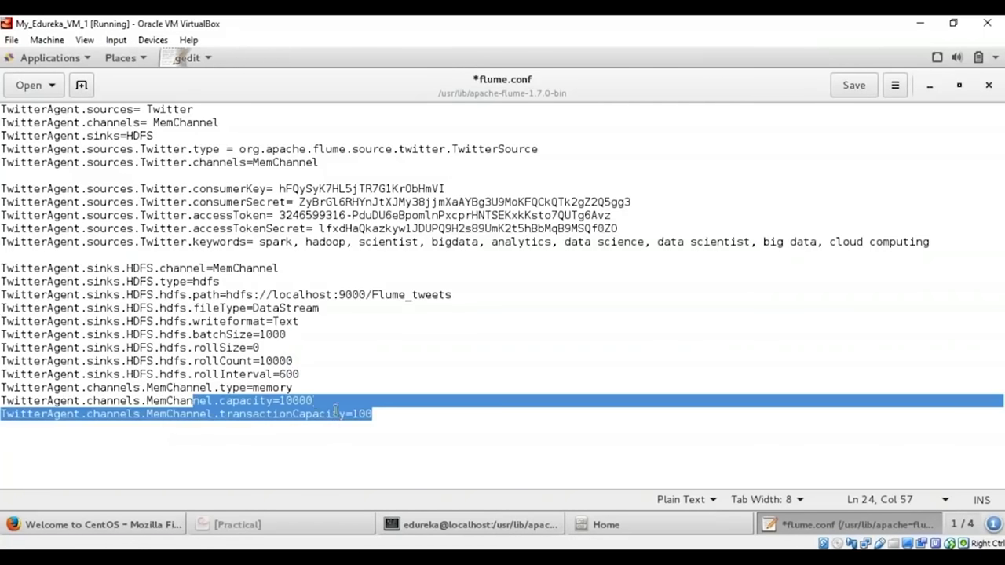
left_click(382, 426)
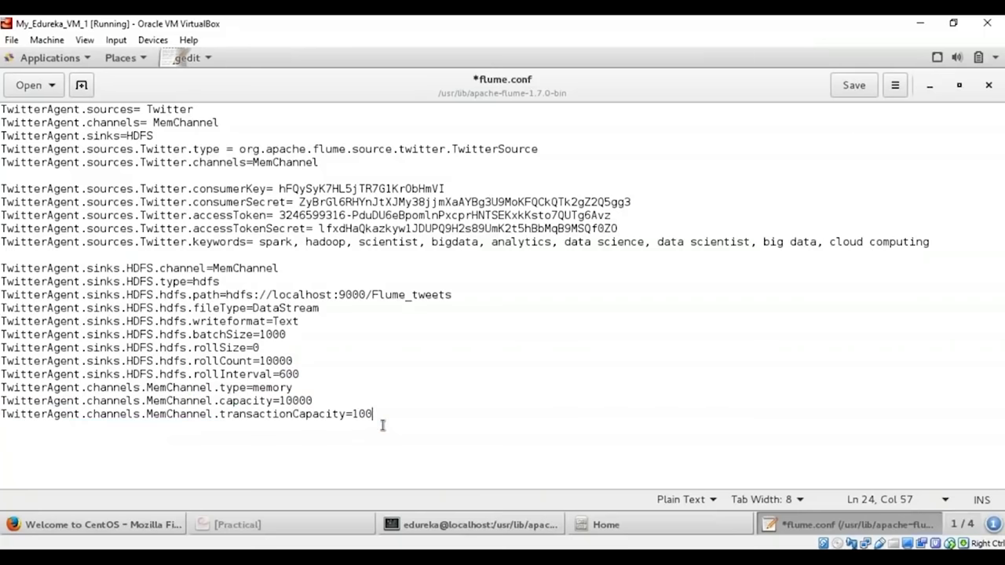
Save flume.conf and close the text editor
key("ctrl+s")
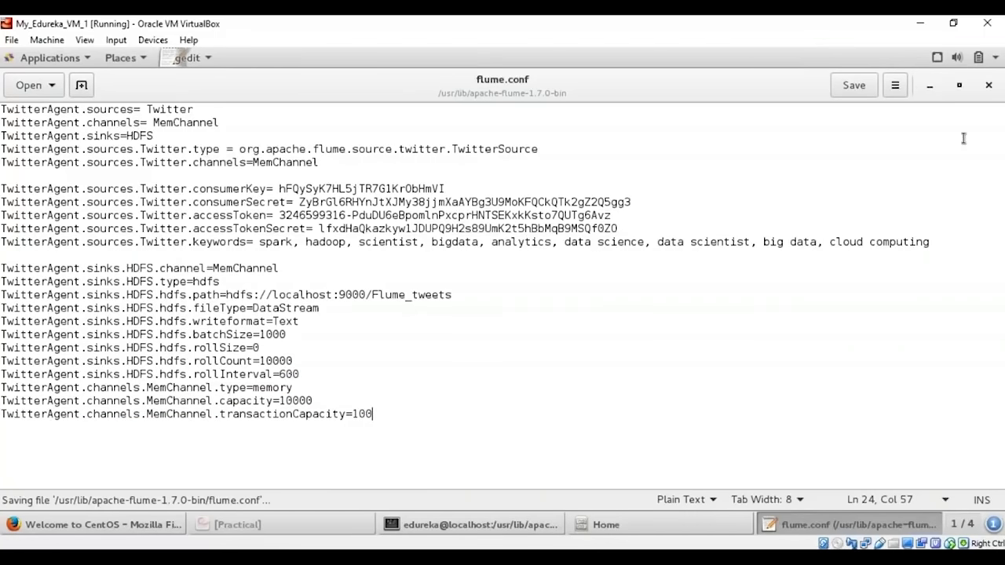
left_click(959, 85)
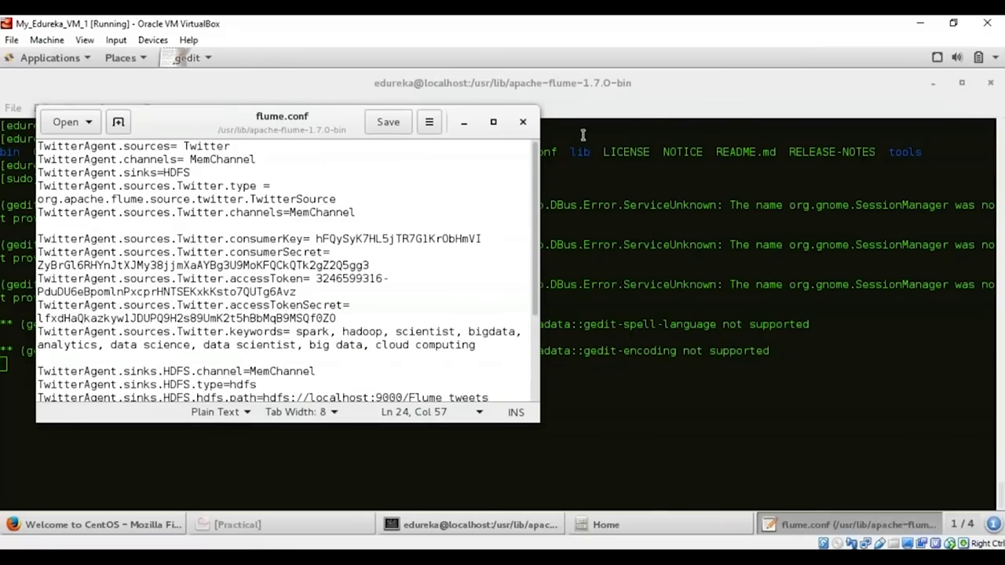
left_click(522, 123)
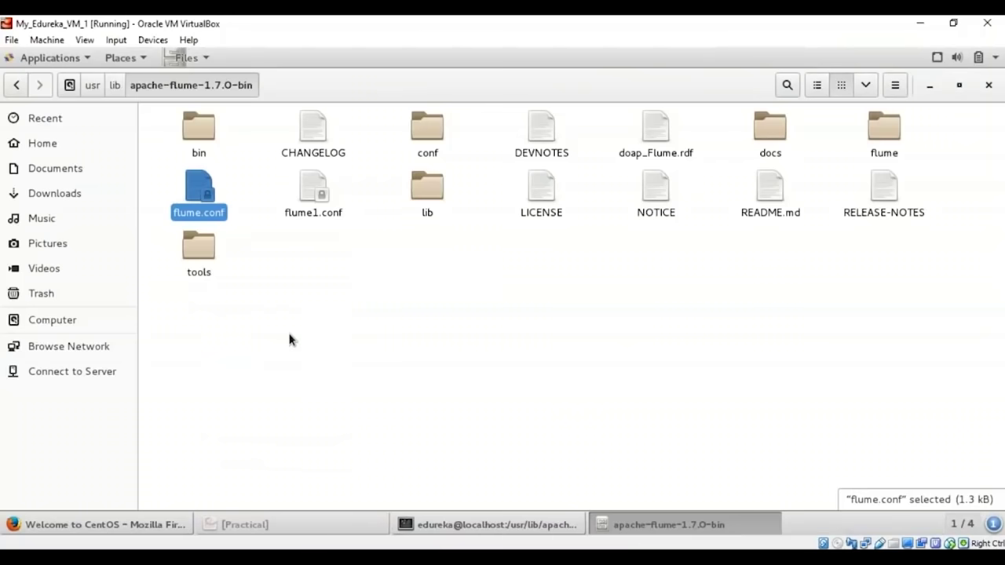
Paste the copied flume.conf into the Home folder and minimize the file manager
left_click(75, 144)
key("ctrl+v")
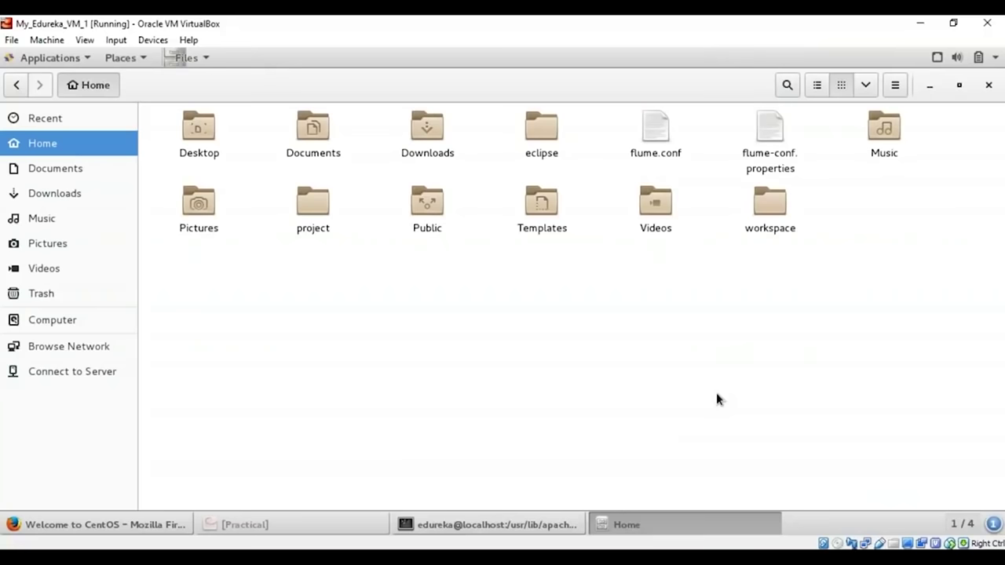
left_click(929, 87)
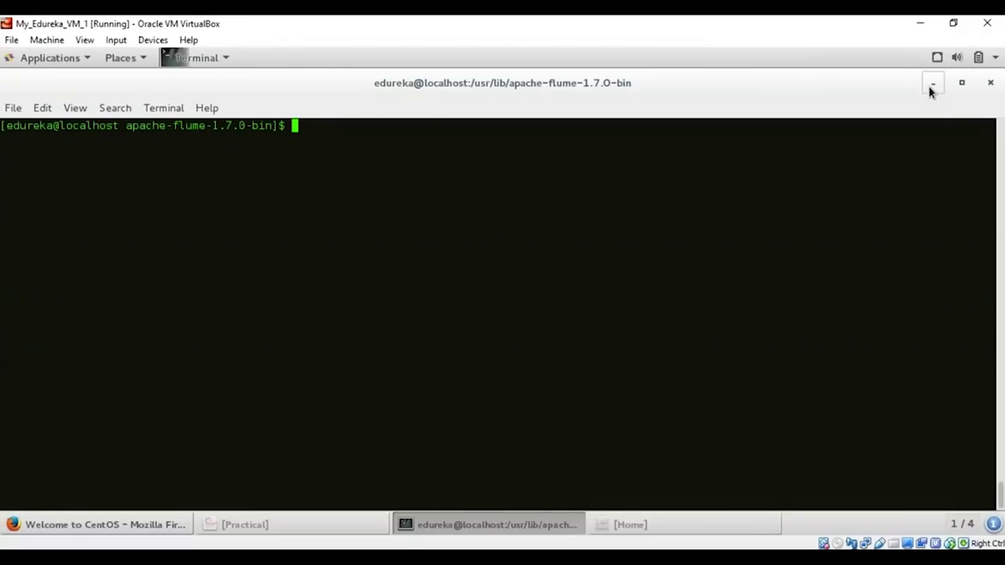
From the home directory, run flume-ng agent --conf conf --conf-file /home/edureka/flume.conf --name TwitterAgent -Dflume.root.logger=DEBUG.console
type("cd")
key("Return")
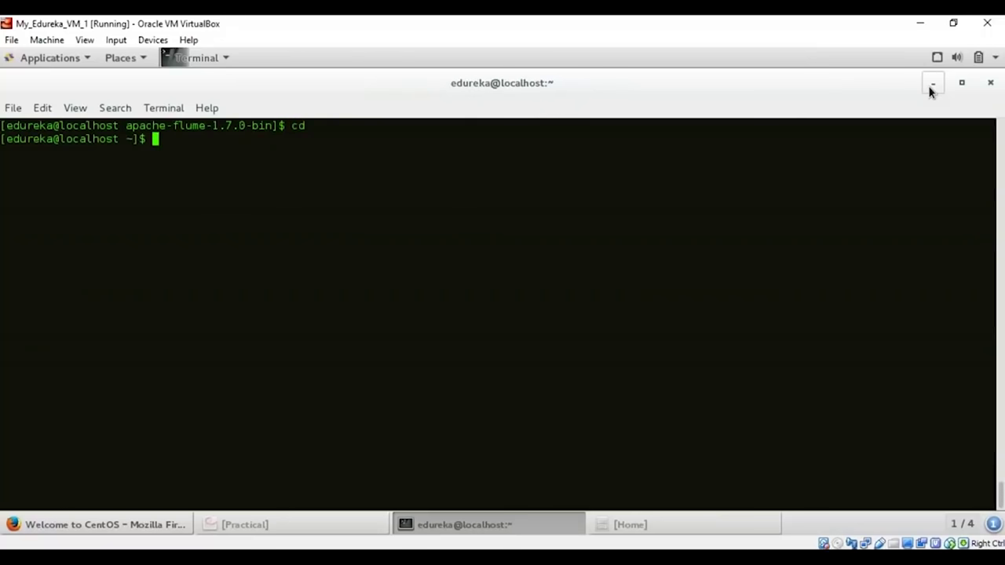
key("ctrl+shift+v")
key("Left")
key("Left")
key("Left")
key("Left")
key("Left")
key("Left")
key("Left")
key("Left")
key("Left")
key("Left")
key("Left")
key("Left")
key("Left")
key("Left")
key("Left")
key("Left")
key("Left")
key("Left")
key("Left")
key("Left")
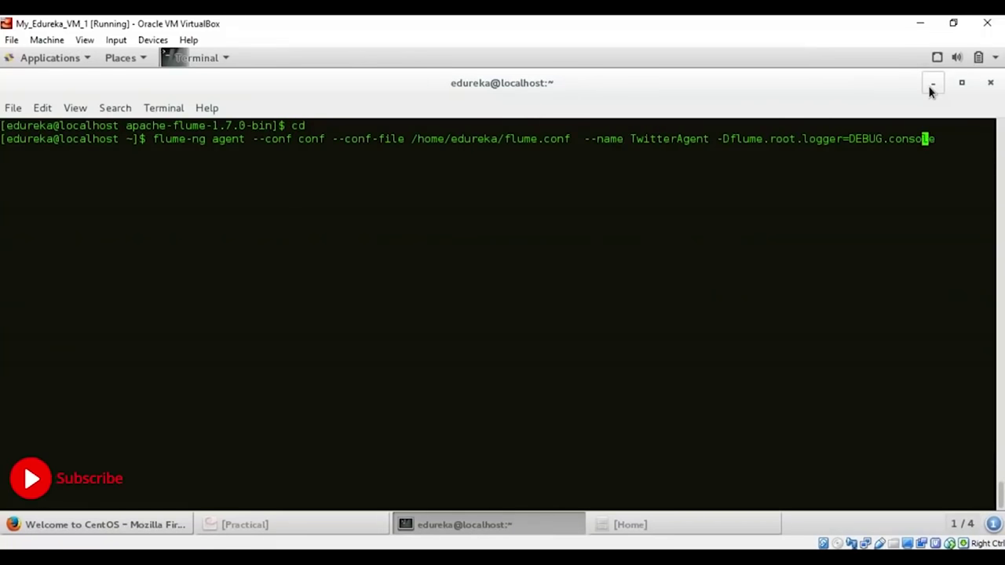
key("Left")
key("Left")
key("Left")
key("Left")
key("Left")
key("Left")
key("Left")
key("Left")
key("Left")
key("Left")
key("Left")
key("Left")
key("Left")
key("Left")
key("Left")
key("Left")
key("Left")
key("Left")
key("Left")
key("Left")
key("Right")
key("Right")
key("Right")
key("Right")
key("Right")
key("Right")
key("Right")
key("Right")
key("Right")
key("Right")
key("Right")
key("Right")
key("Right")
key("Right")
key("Right")
key("Right")
key("Right")
key("Right")
key("Right")
key("Right")
key("Right")
key("Right")
key("Right")
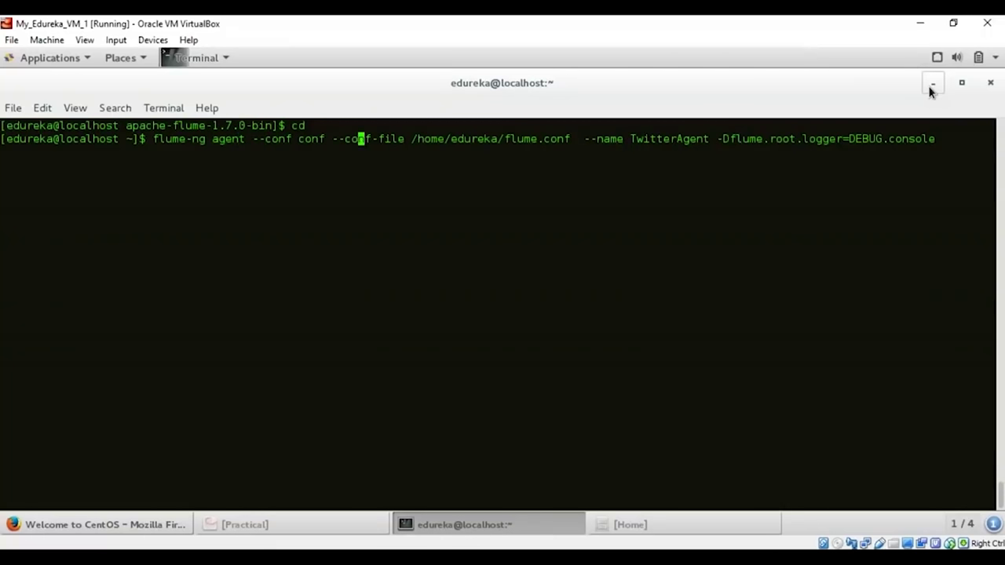
key("Right")
key("Right")
key("Right")
key("Right")
key("Right")
key("Right")
key("Right")
key("Right")
key("Right")
key("Right")
key("Right")
key("Right")
key("Right")
key("Right")
key("Right")
key("Right")
key("Right")
key("Right")
key("Right")
key("Right")
key("Right")
key("Right")
key("Right")
key("Right")
key("Right")
key("Right")
key("Right")
key("Right")
key("Right")
key("Right")
key("Right")
key("Right")
key("Right")
key("Right")
key("Right")
key("Right")
key("Right")
key("Right")
key("Right")
key("Right")
key("Right")
key("Right")
key("Right")
key("Right")
key("Right")
key("Right")
key("Right")
key("Right")
key("Right")
key("Right")
key("Right")
key("Right")
key("Right")
key("Right")
key("Right")
key("Right")
key("Right")
key("Right")
key("Right")
key("Right")
key("Right")
key("Right")
key("Right")
key("Right")
key("Right")
key("Return")
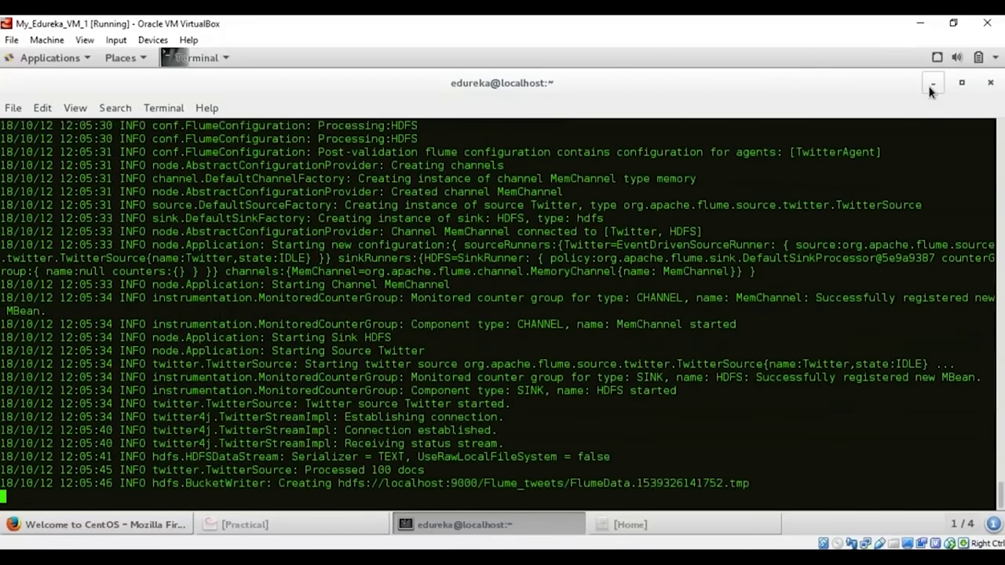
Check the agent's log output for the file written under Flume_tweets and stop the running Flume agent
left_click_drag(306, 456, 344, 457)
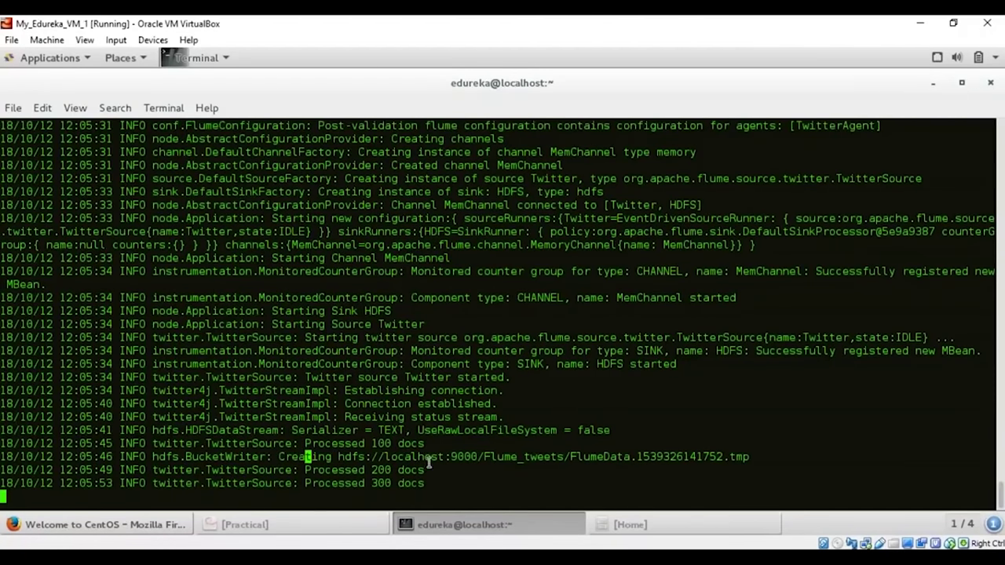
triple_click(518, 245)
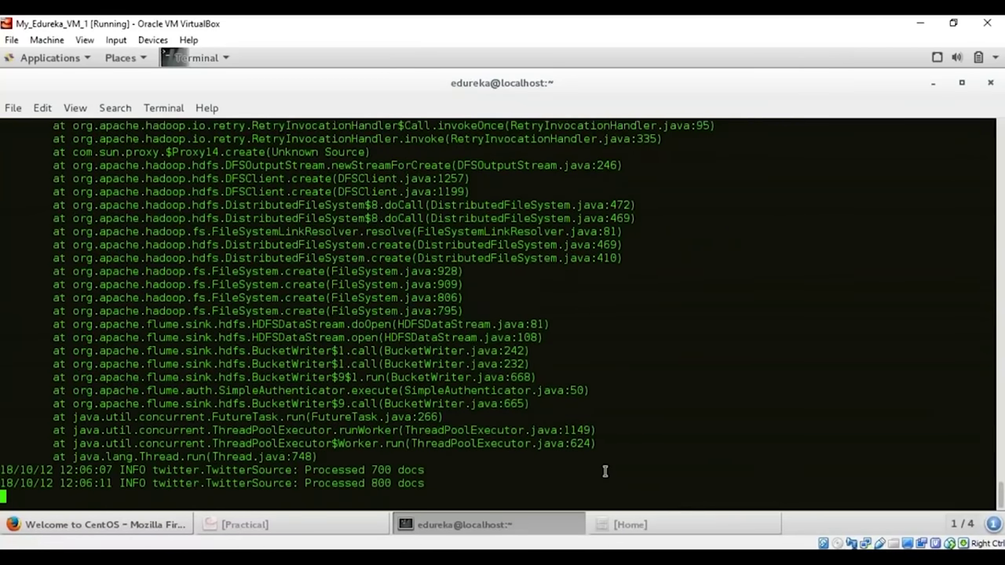
key("ctrl+c")
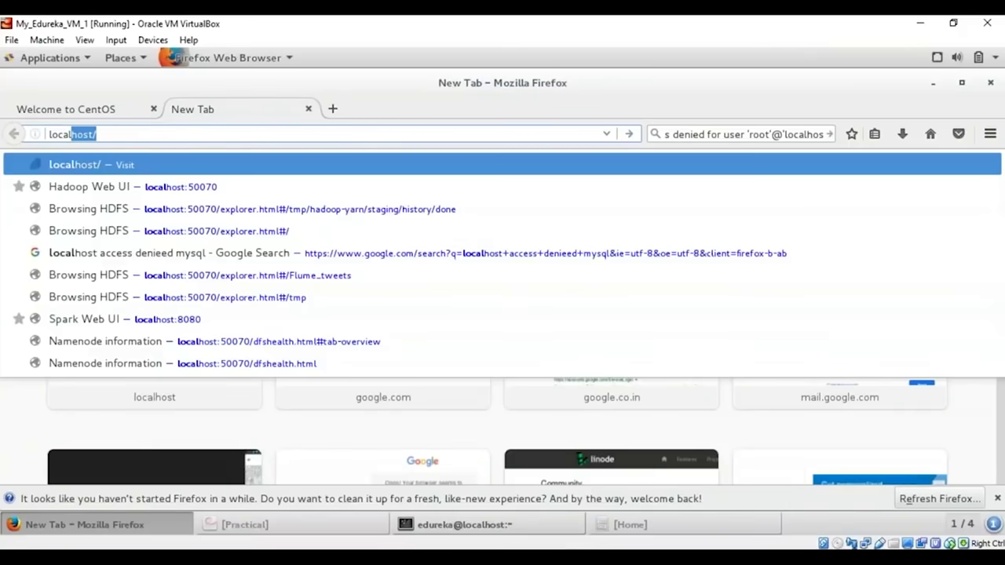
Switch to Firefox, open the Hadoop Web UI at localhost:50070, and browse the HDFS root directory
key("Down")
key("Return")
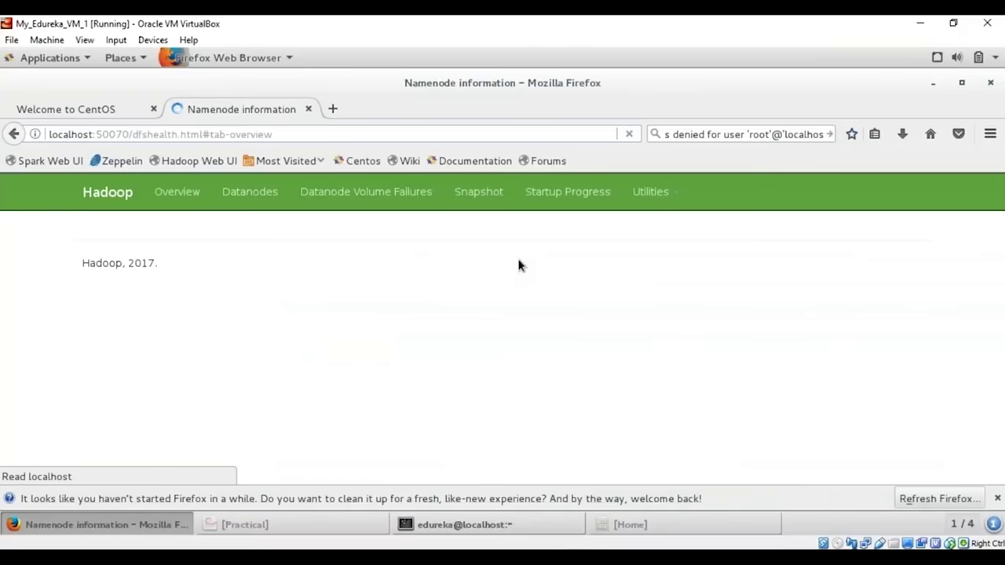
left_click(663, 191)
left_click(668, 223)
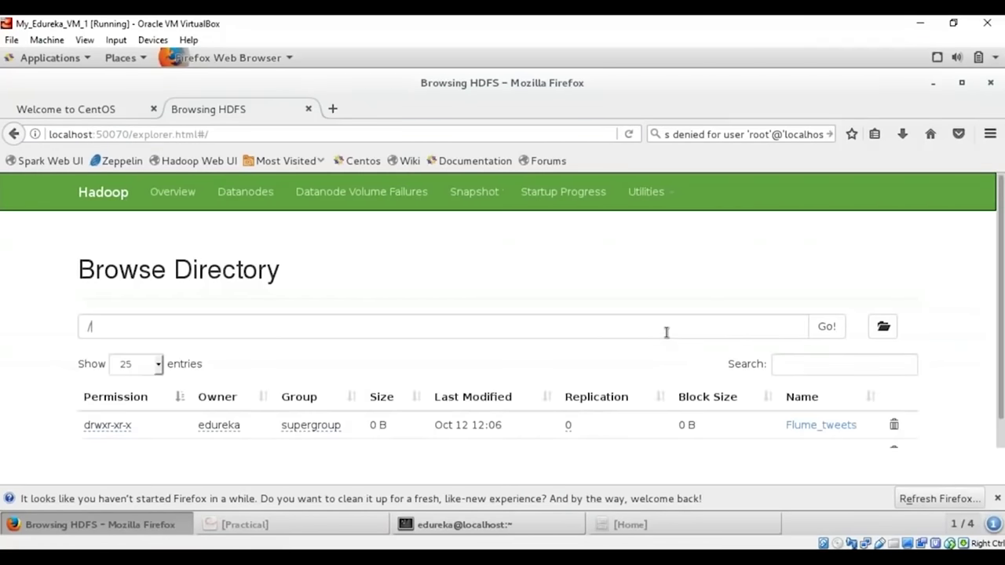
left_click(665, 332)
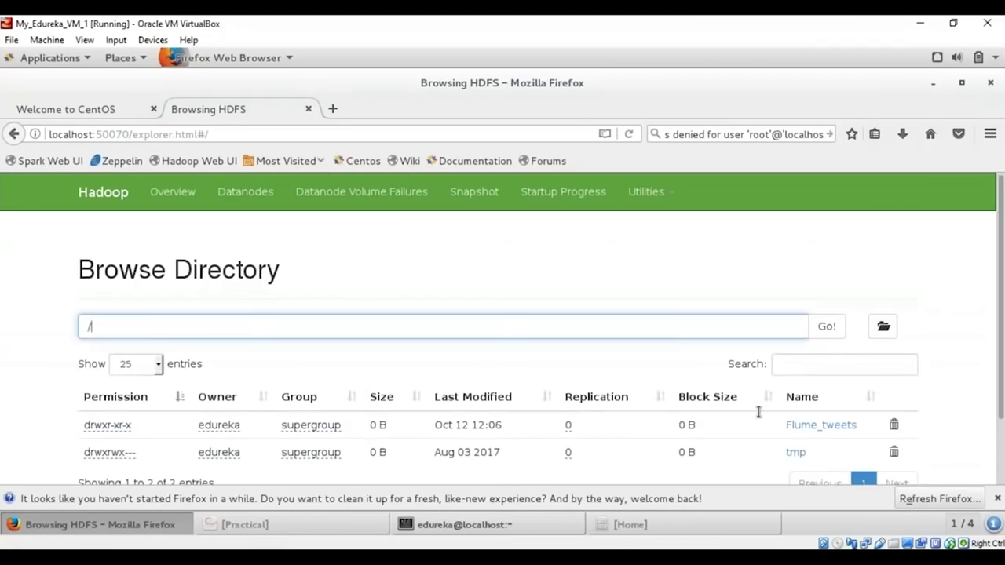
Open the Flume_tweets directory in HDFS, download FlumeData.1539326141753, and open it with gedit
left_click(825, 425)
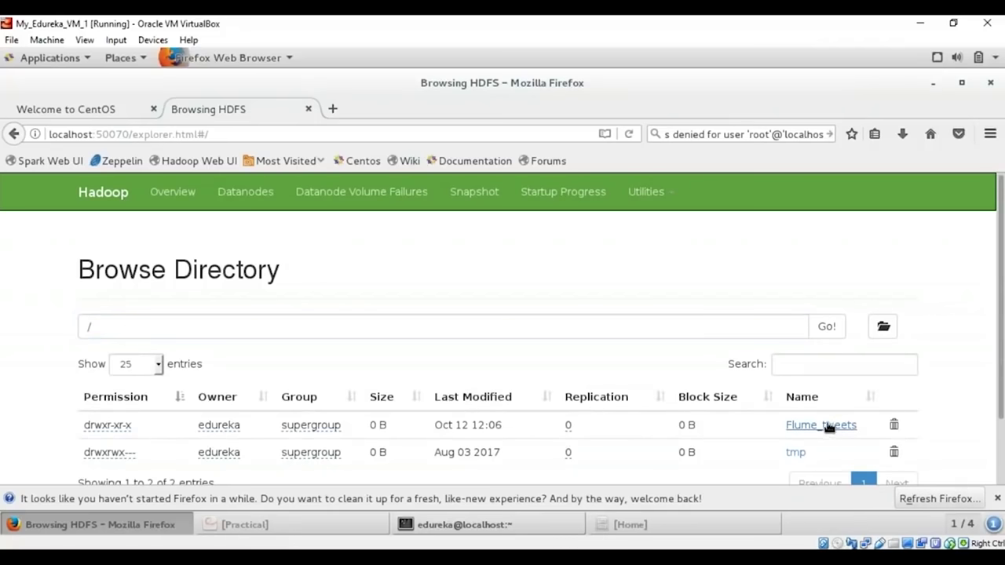
left_click(825, 425)
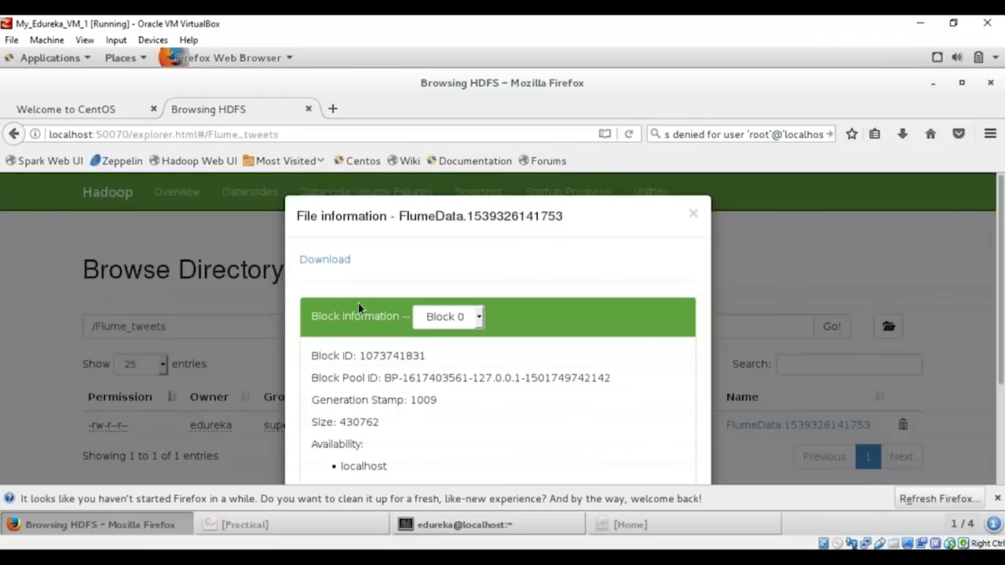
left_click(339, 261)
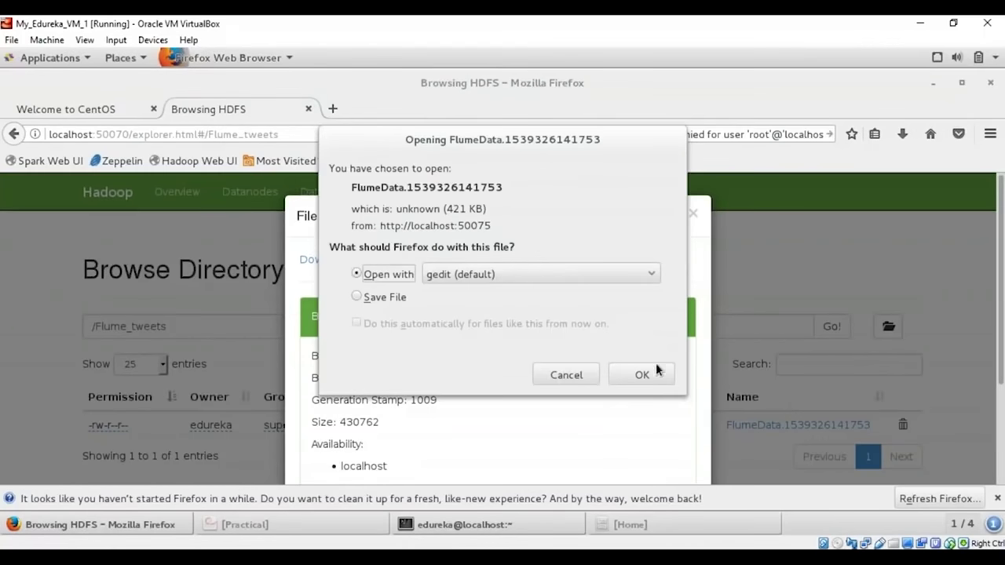
left_click(655, 369)
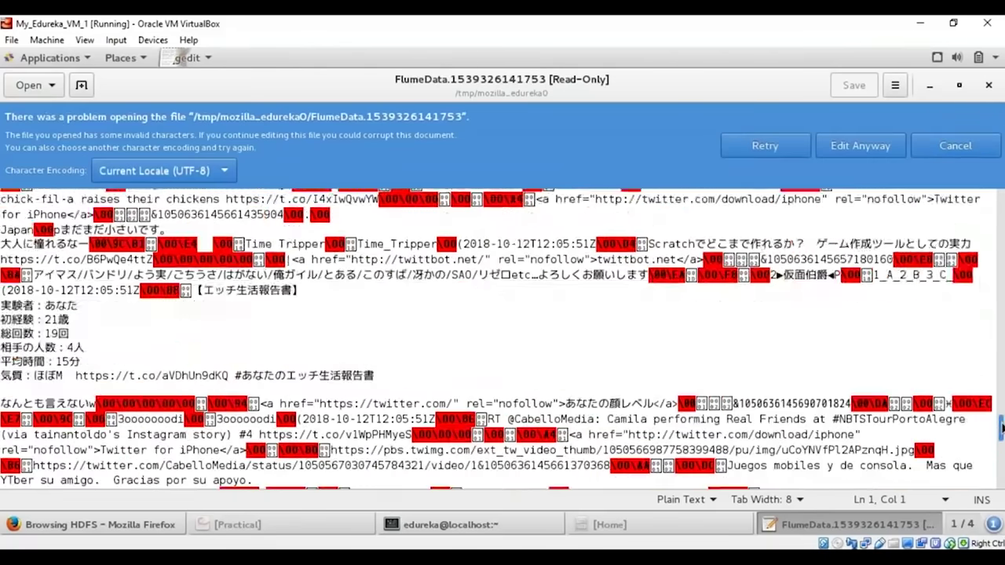
Examine the collected tweets in the FlumeData file, highlighting sample passages of tweet text and account descriptions
left_click(1000, 428)
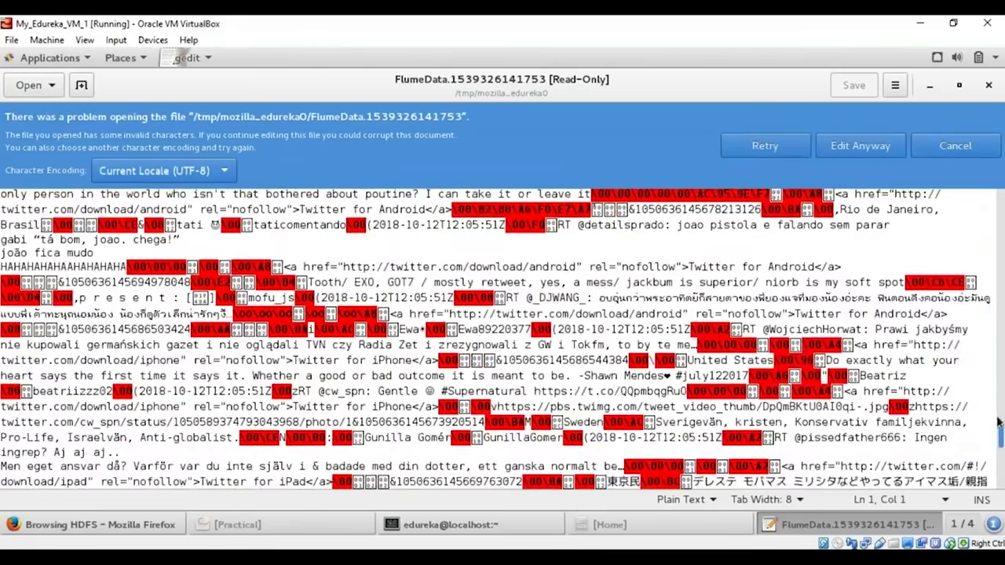
left_click_drag(462, 462, 276, 487)
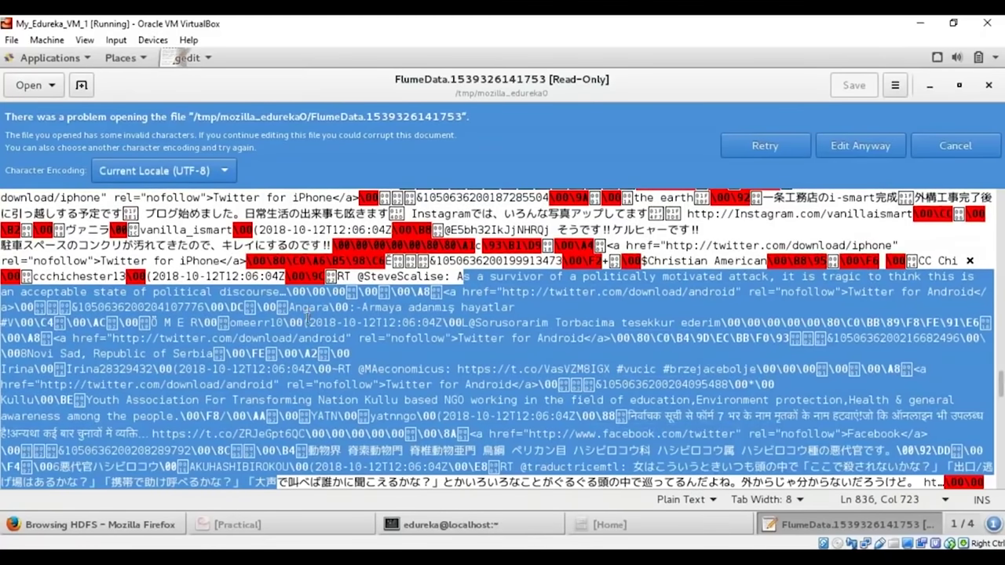
left_click(366, 350)
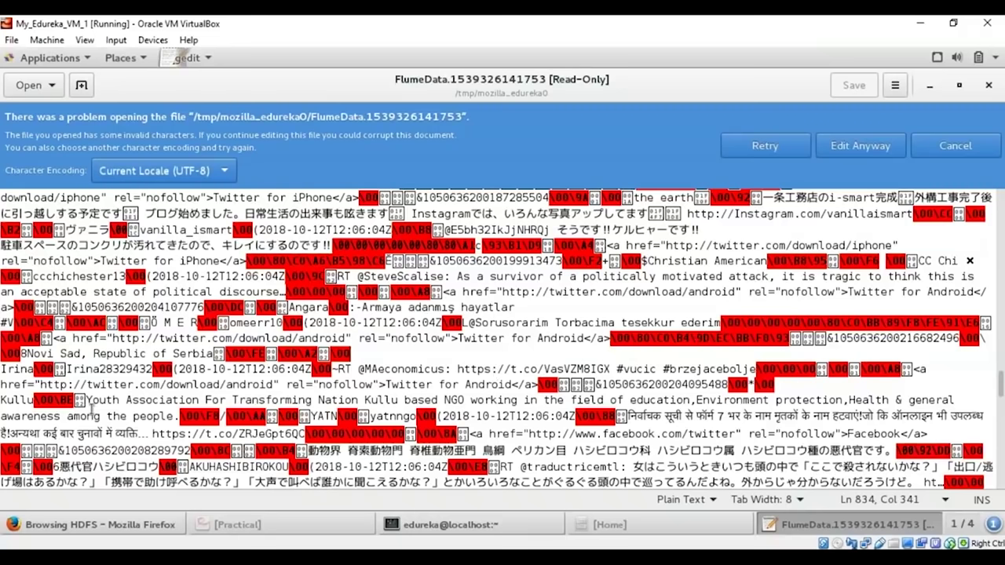
left_click_drag(92, 401, 728, 413)
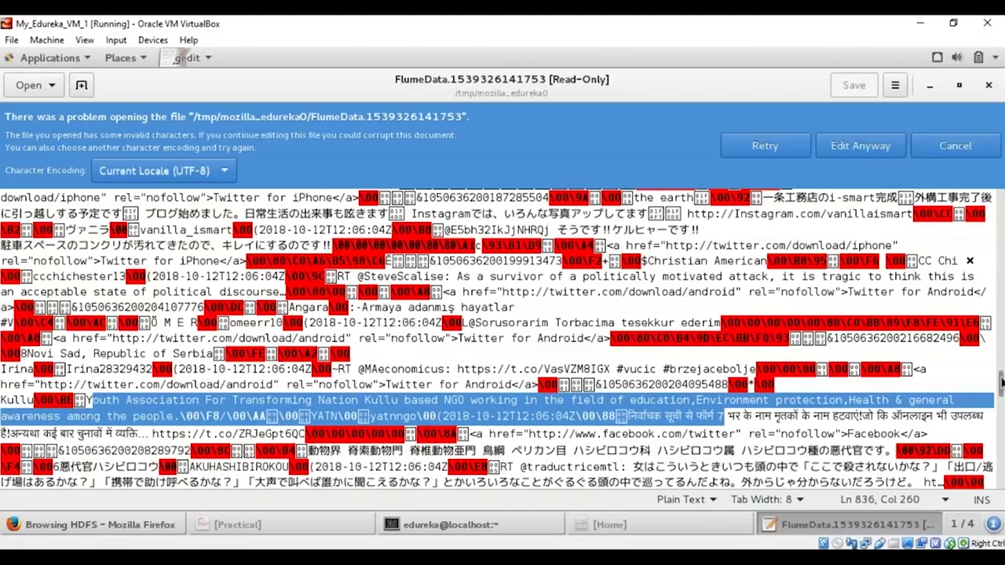
left_click_drag(1001, 382, 1002, 398)
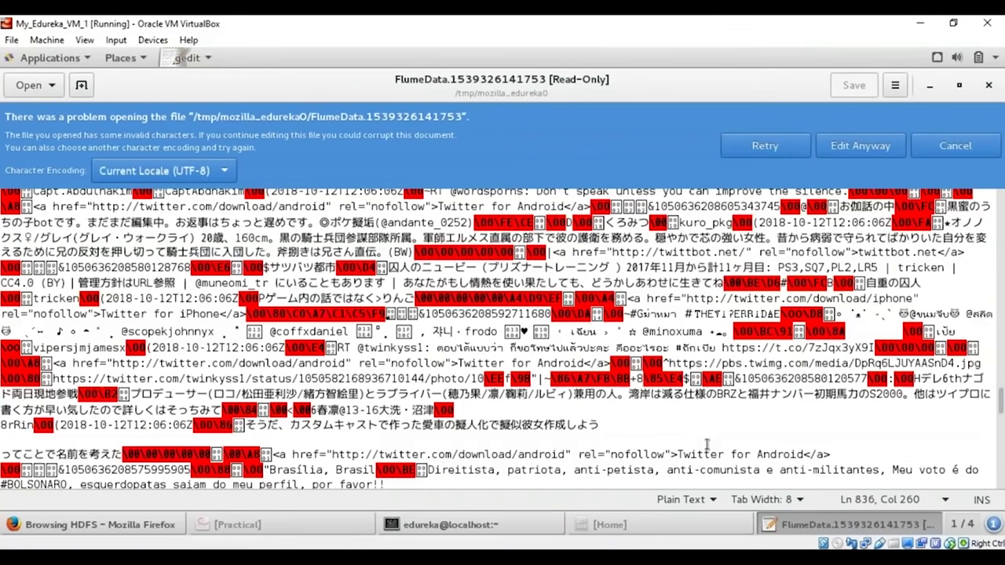